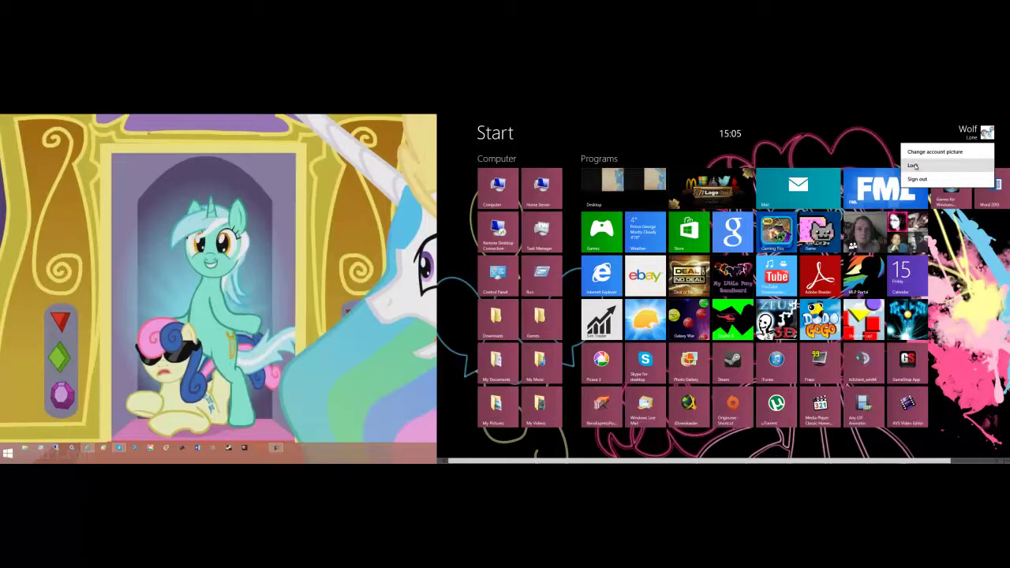
# Step: Close the account options, return to the desktop and briefly show the power-user quick links
pyautogui.click(913, 166)
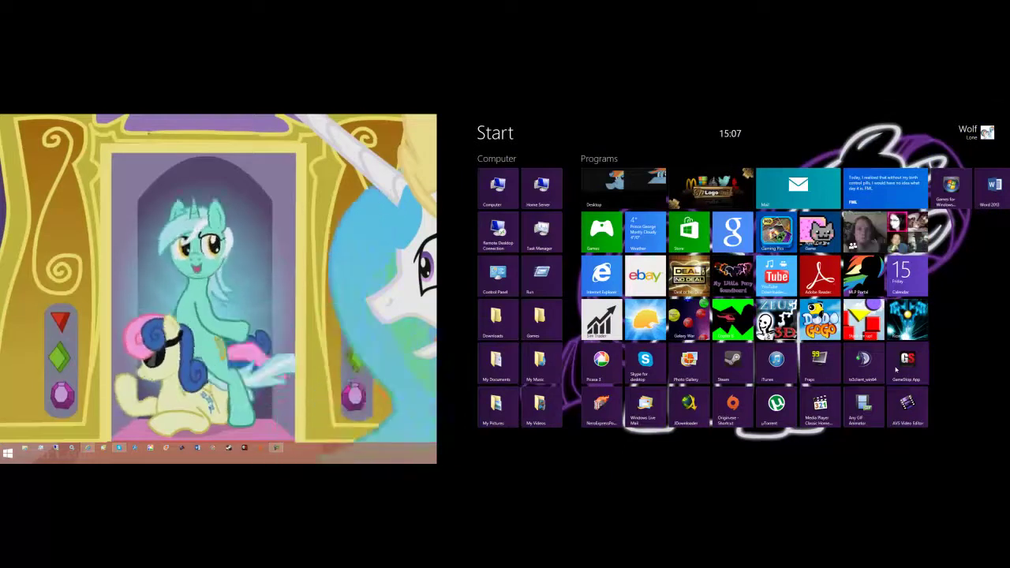
pyautogui.moveTo(1007, 300)
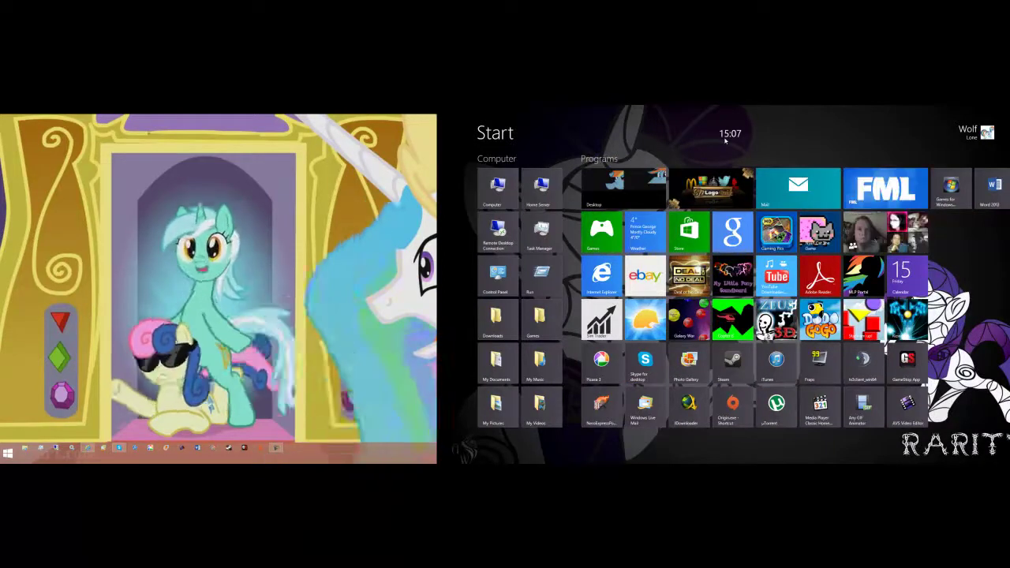
pyautogui.press('super')
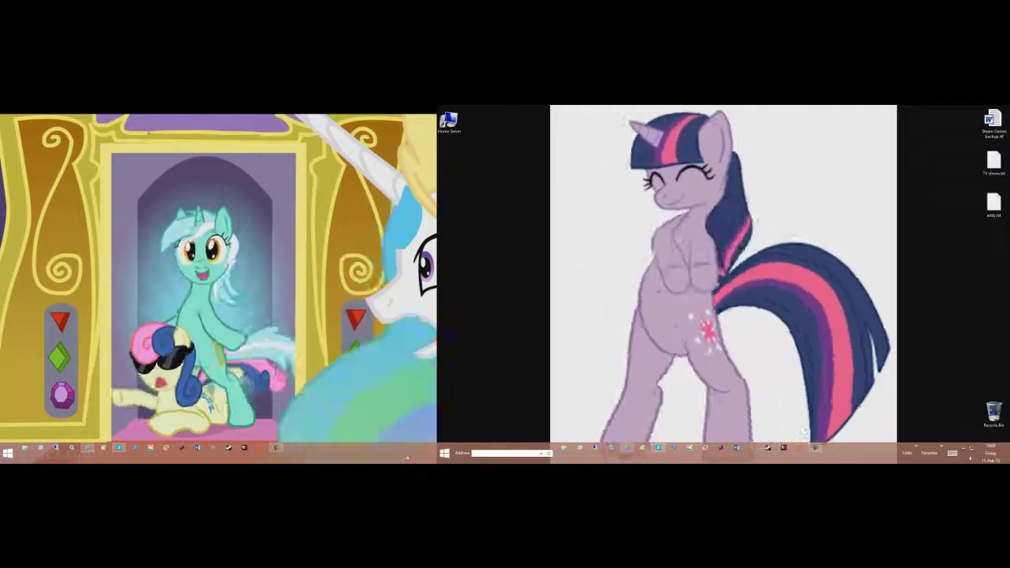
pyautogui.moveTo(455, 448)
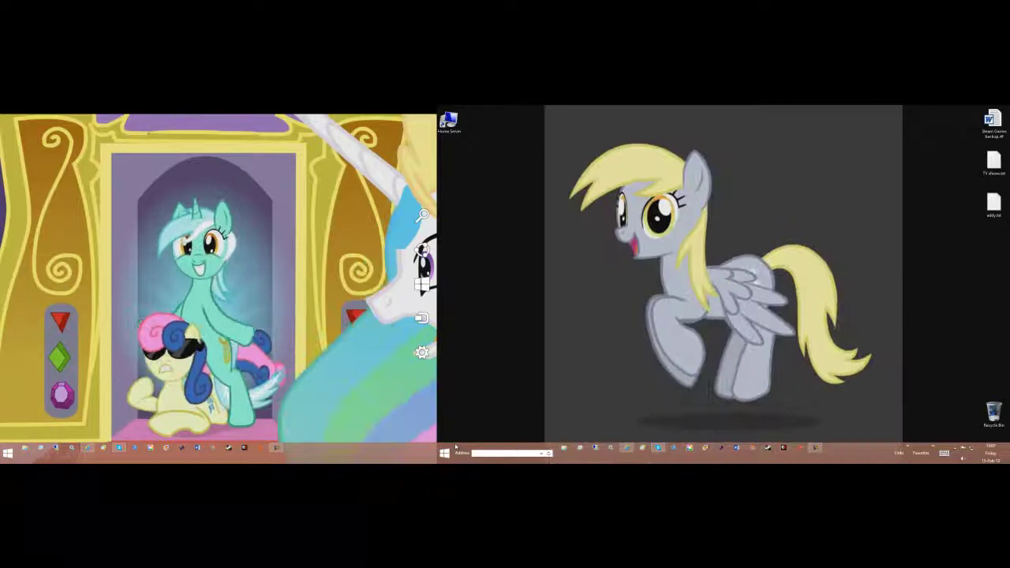
pyautogui.rightClick(3, 441)
pyautogui.press('Escape')
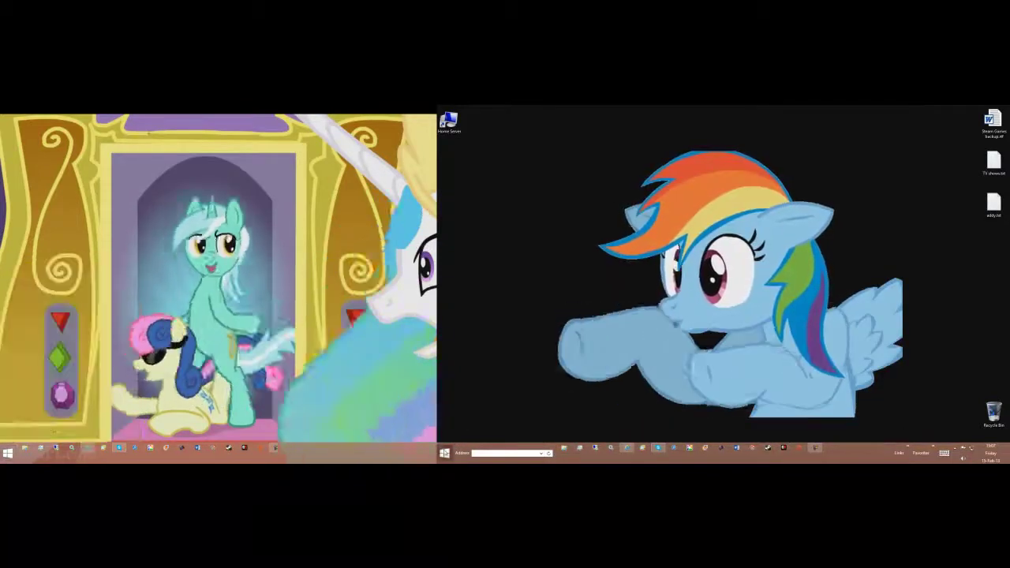
# Step: Open Start8 configuration and browse its settings through to the About page showing version 1.11
pyautogui.rightClick(445, 453)
pyautogui.click(492, 426)
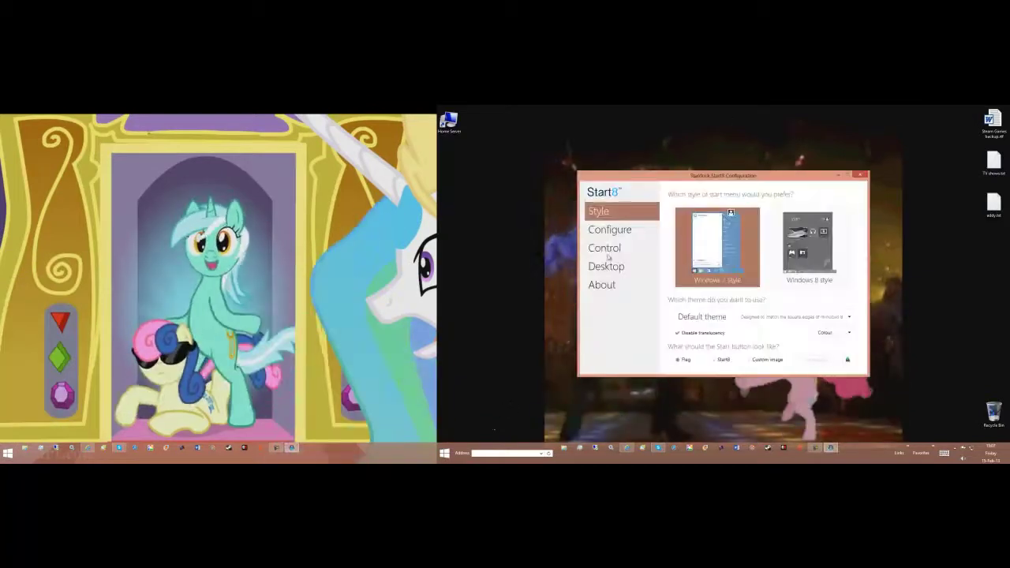
pyautogui.click(612, 230)
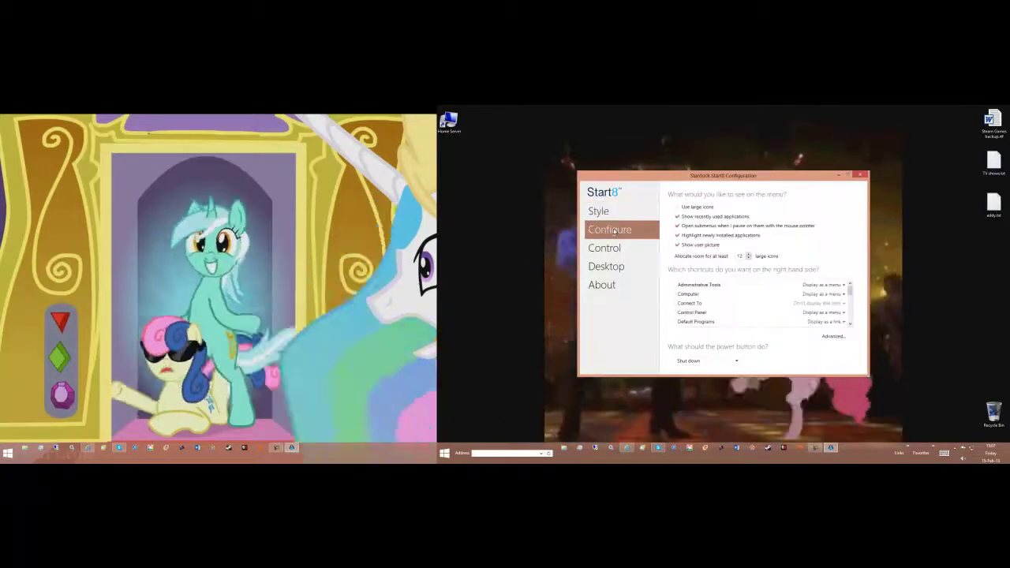
pyautogui.click(603, 247)
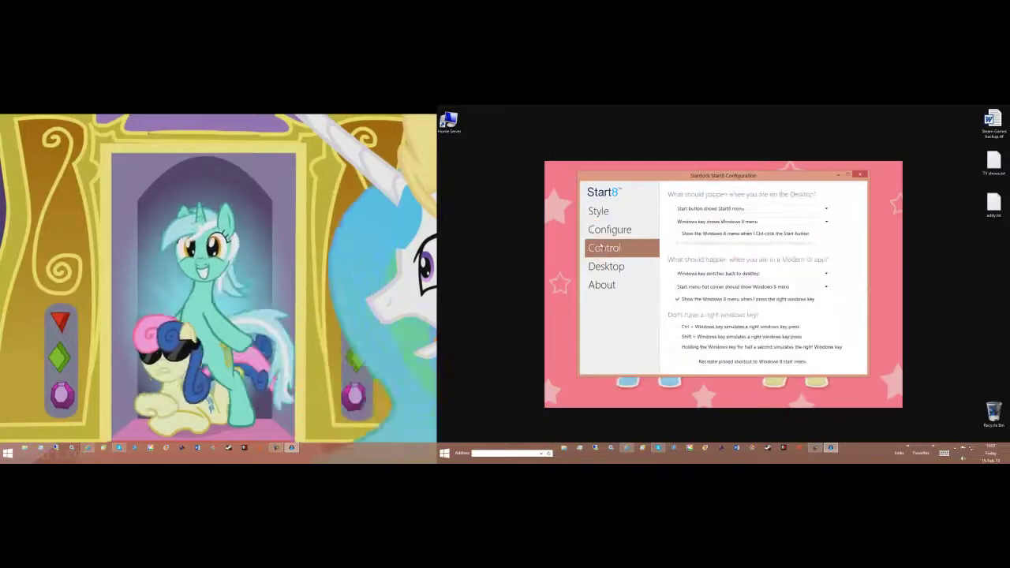
pyautogui.click(621, 284)
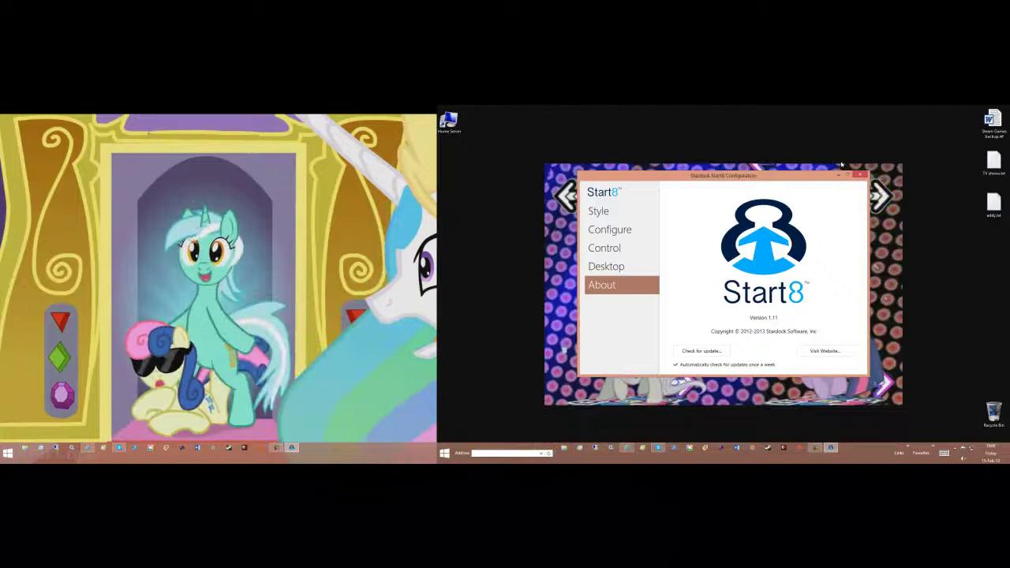
# Step: Close Start8 configuration and show All Programs in the Windows 7-style Start menu
pyautogui.click(861, 175)
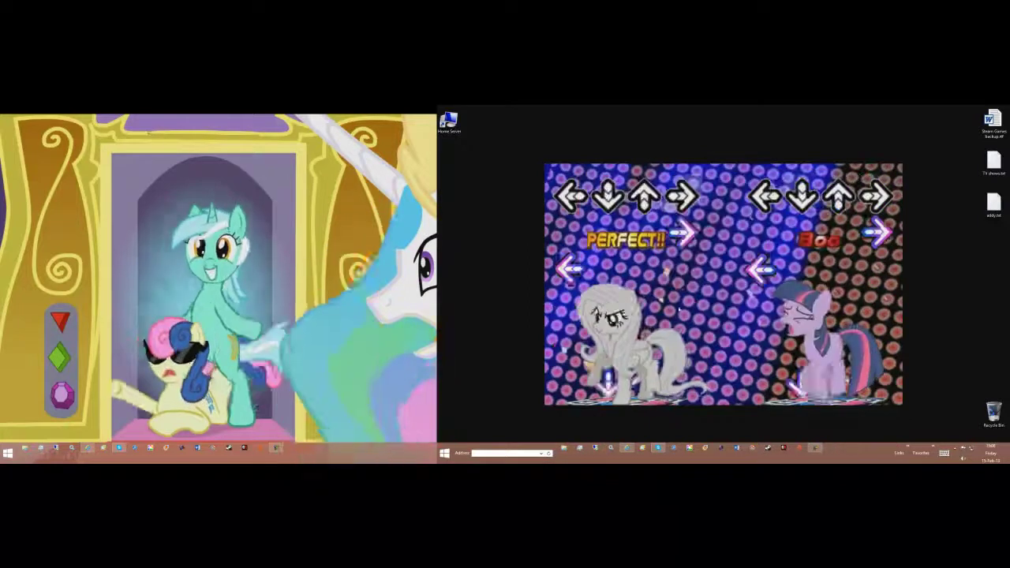
pyautogui.click(448, 450)
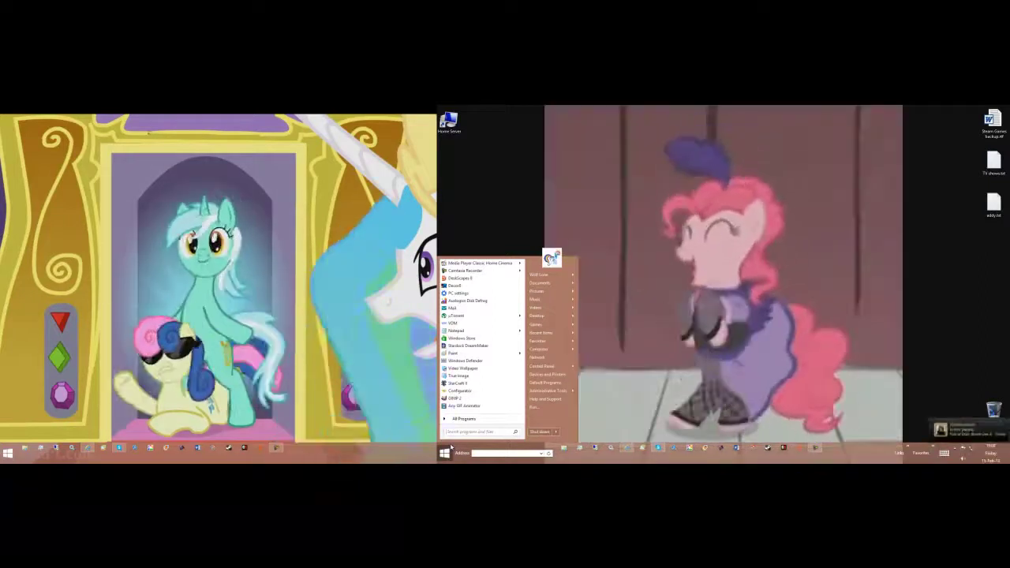
pyautogui.click(831, 148)
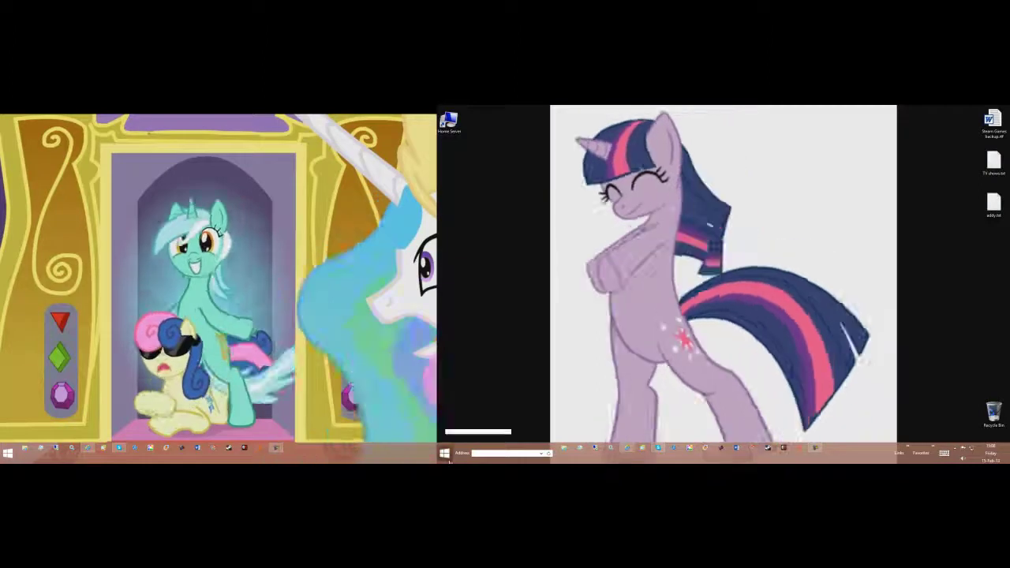
pyautogui.click(443, 453)
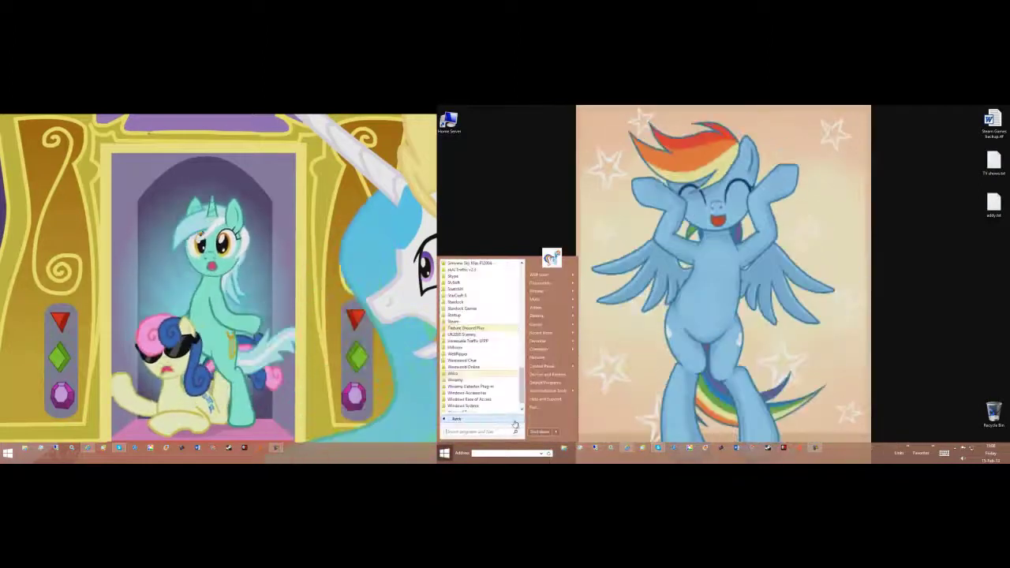
pyautogui.click(474, 419)
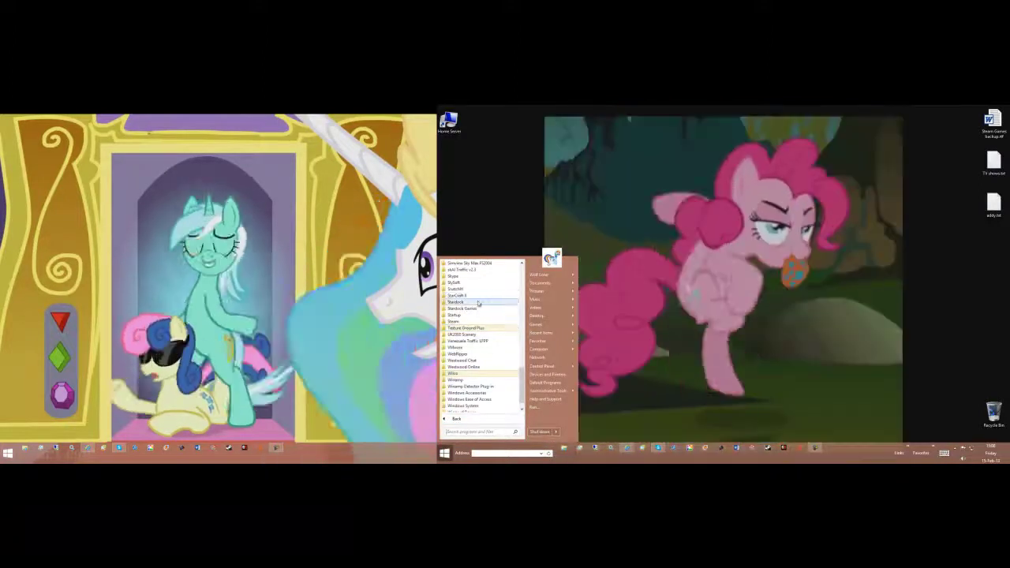
# Step: In Decor8 background settings, enable a lighter fade and leave blur off
pyautogui.click(466, 312)
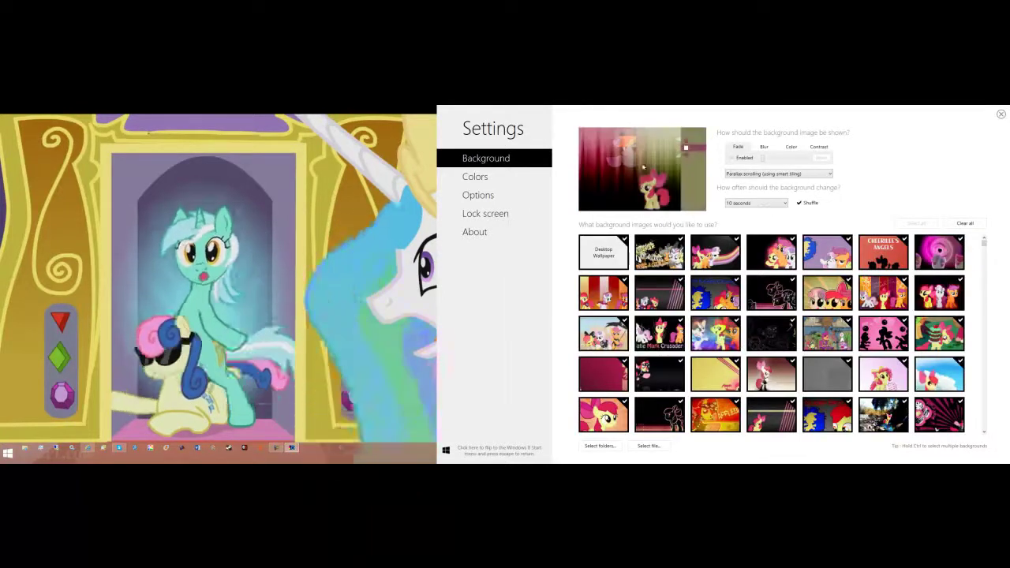
pyautogui.click(733, 159)
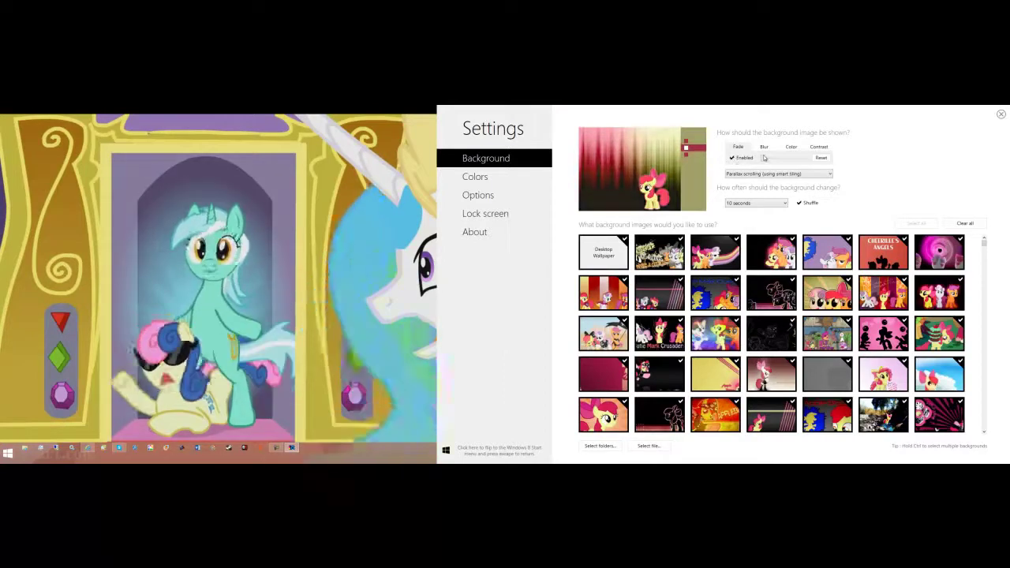
pyautogui.click(761, 157)
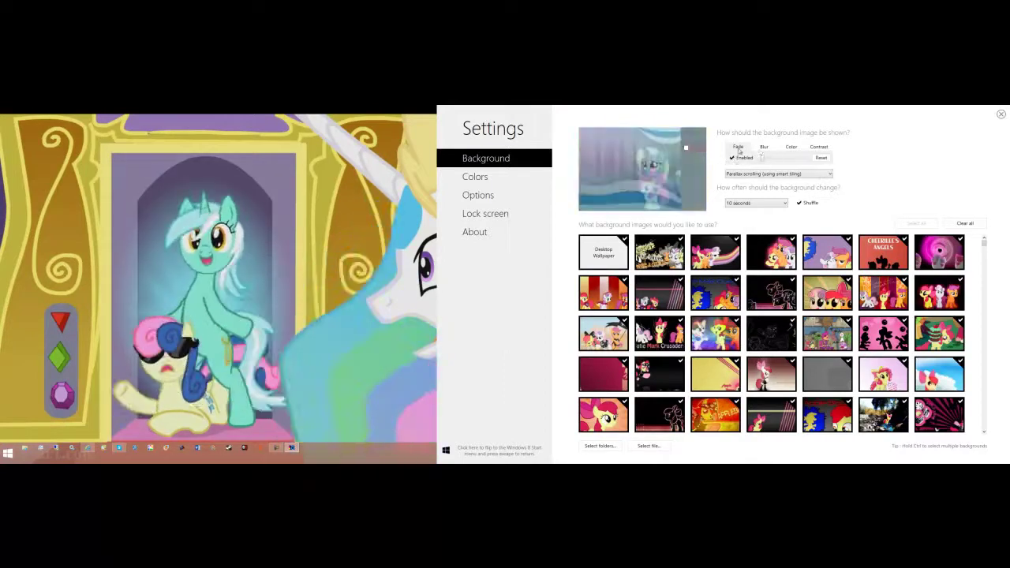
pyautogui.click(765, 148)
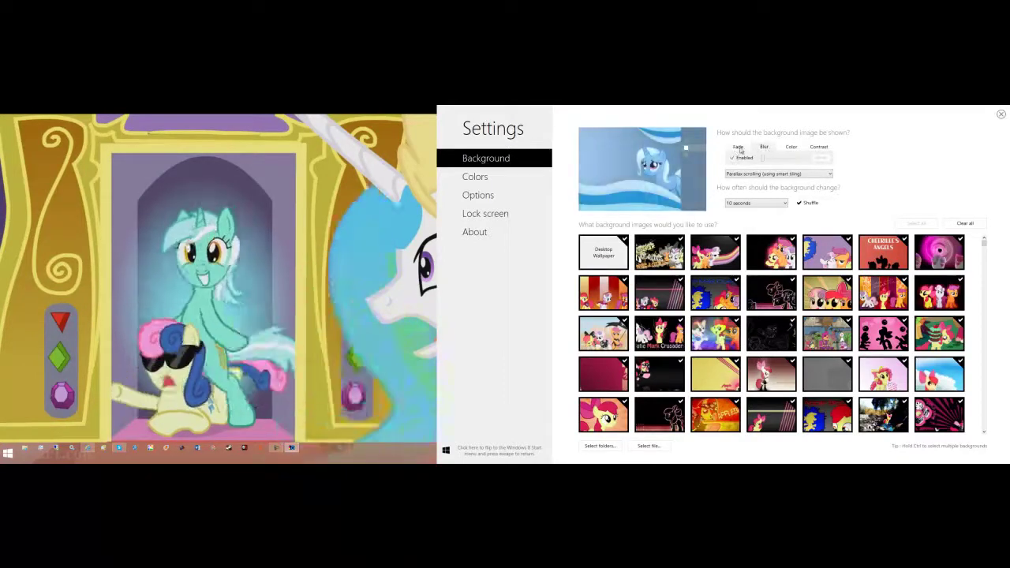
pyautogui.click(731, 158)
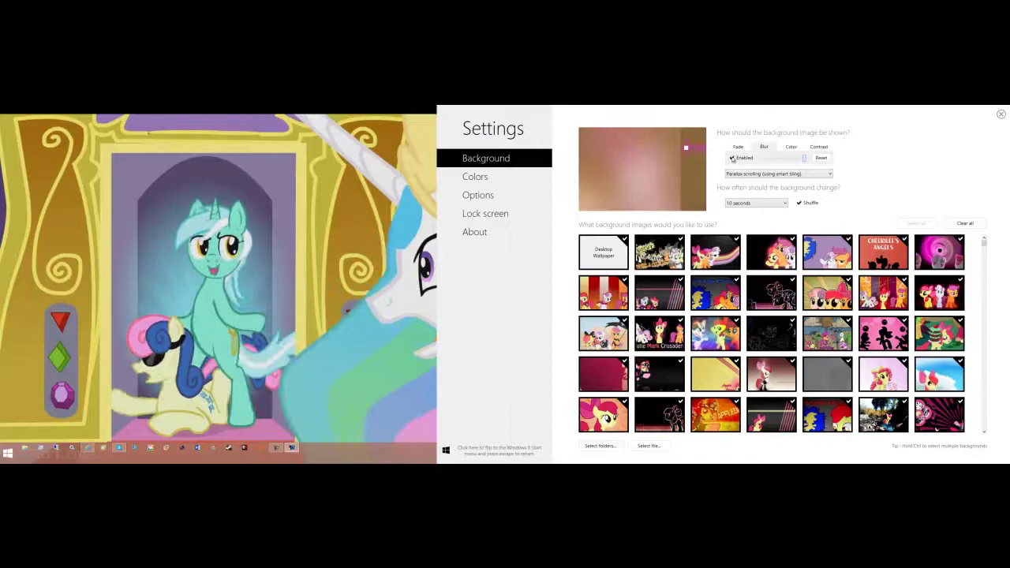
pyautogui.click(732, 158)
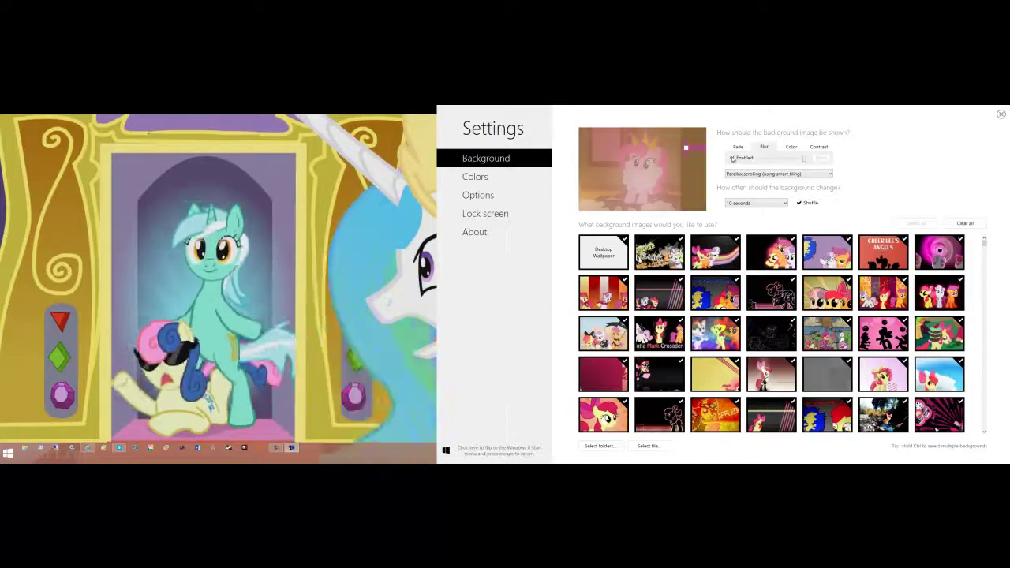
# Step: Enable a teal colour tint on the Start screen background
pyautogui.click(793, 147)
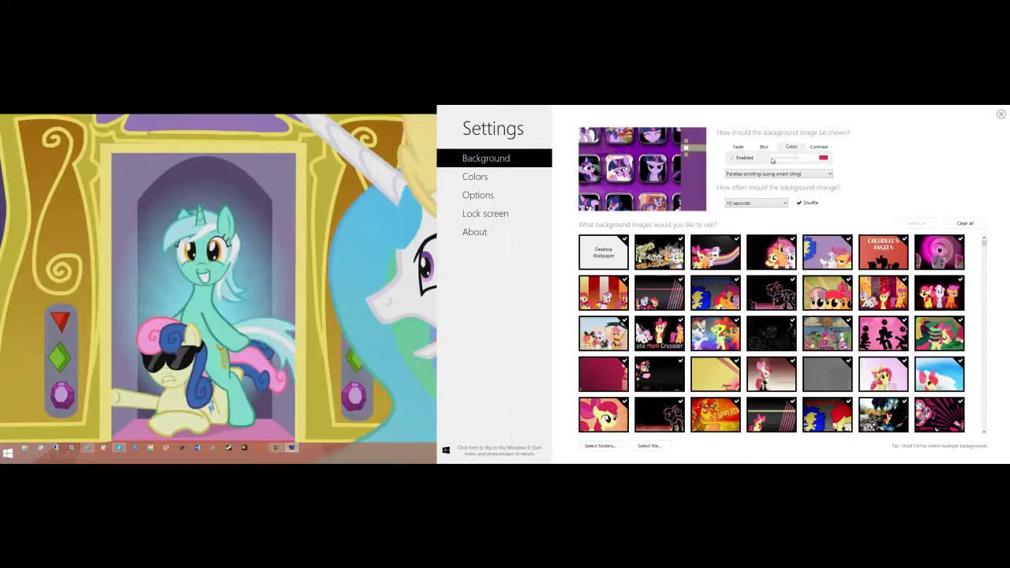
pyautogui.click(731, 158)
pyautogui.click(797, 158)
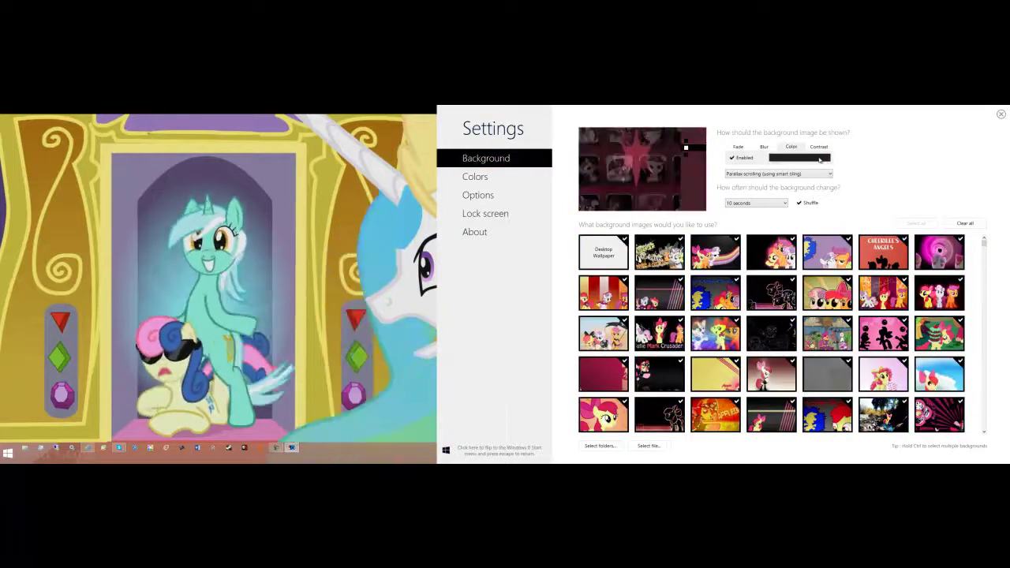
pyautogui.click(806, 177)
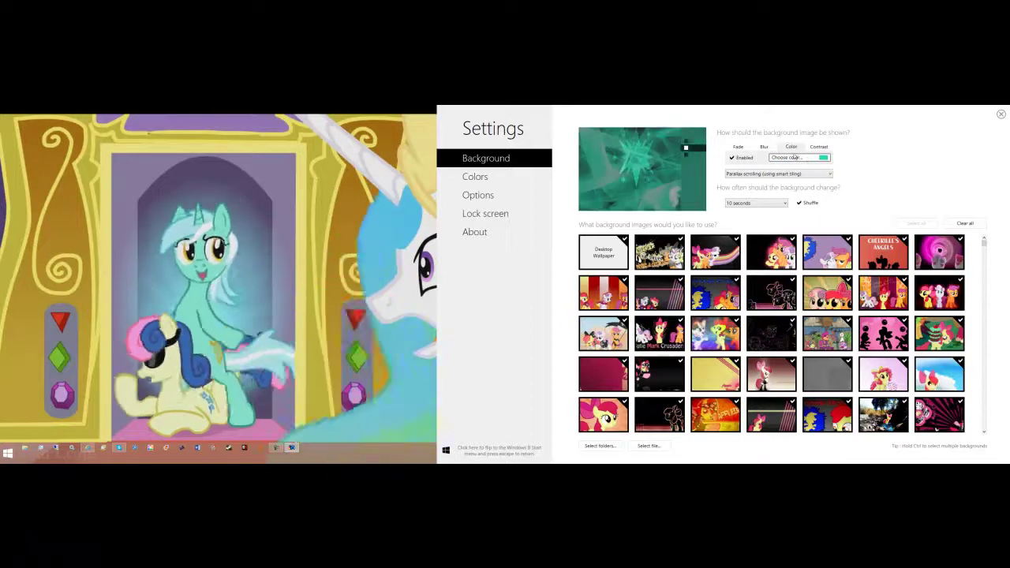
pyautogui.click(821, 148)
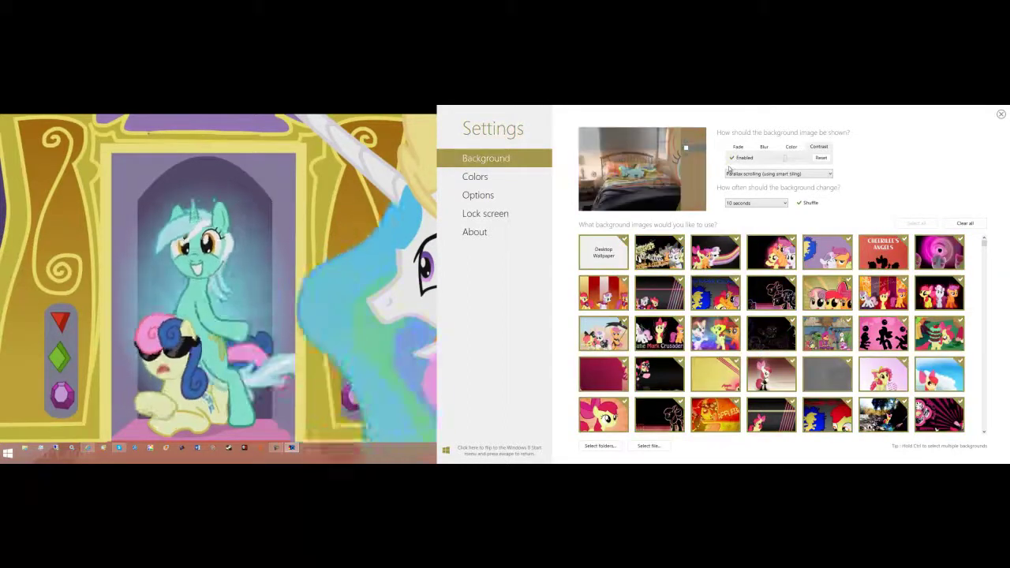
# Step: Switch the Start screen colours to a custom scheme with a pink accent colour
pyautogui.click(473, 177)
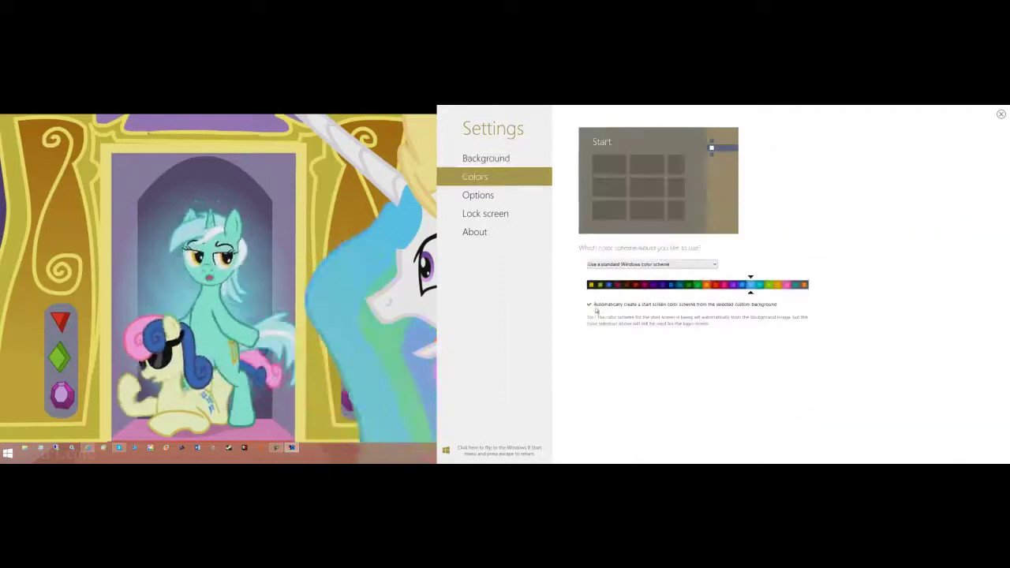
pyautogui.click(592, 307)
pyautogui.click(592, 307)
pyautogui.click(608, 264)
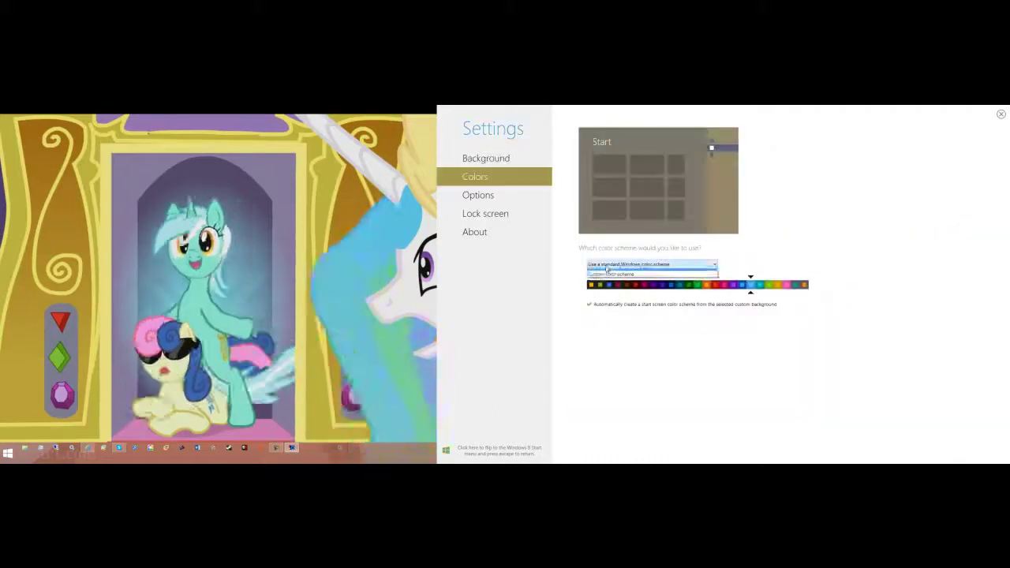
pyautogui.click(607, 280)
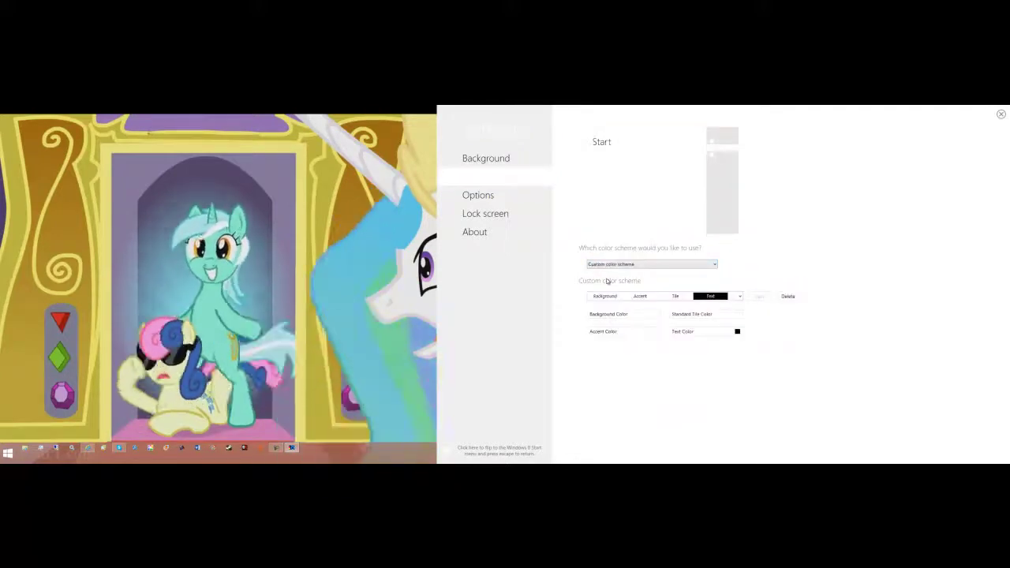
pyautogui.click(643, 330)
pyautogui.click(624, 349)
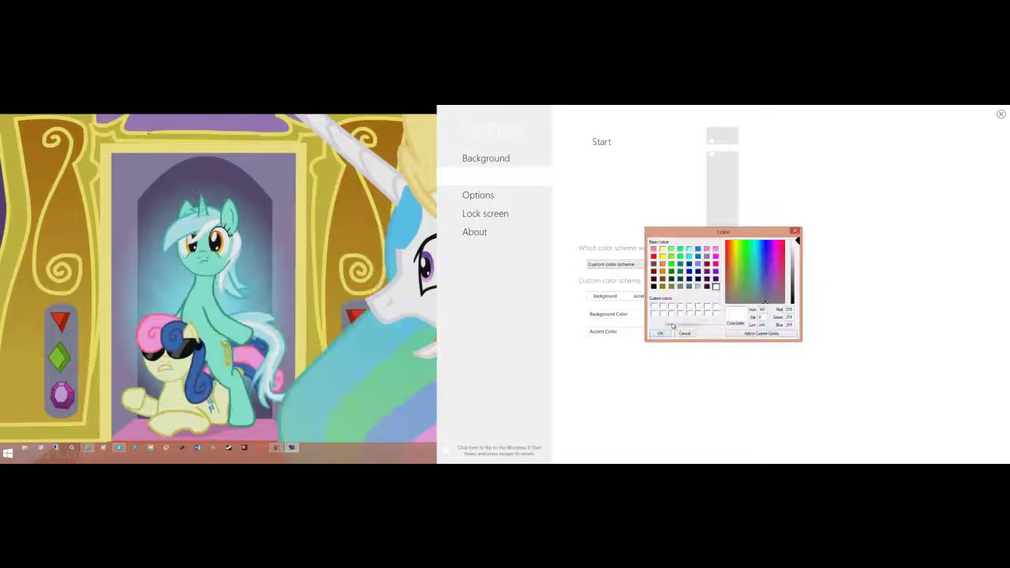
pyautogui.click(715, 250)
pyautogui.click(661, 333)
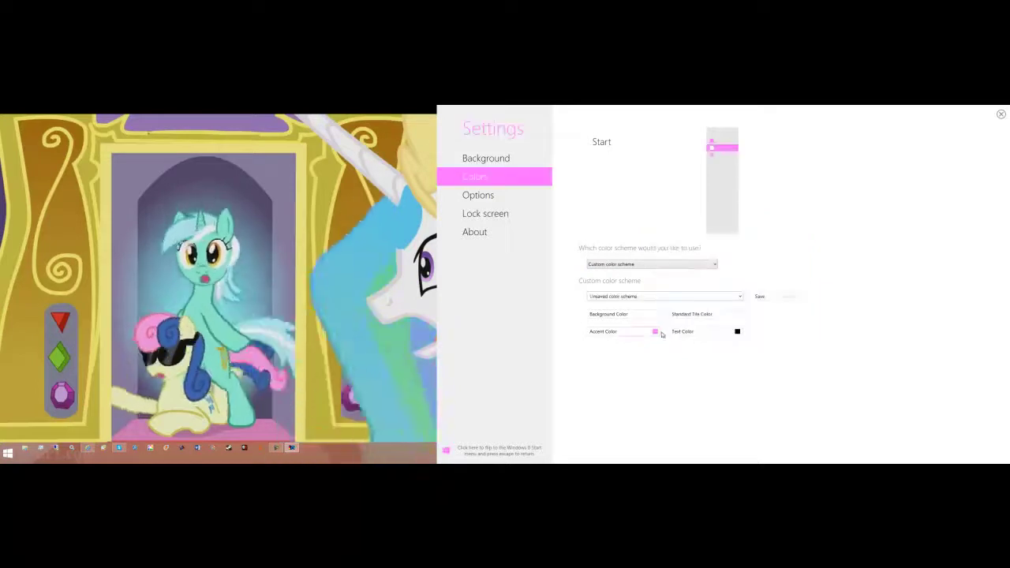
# Step: Change to a standard Windows colour scheme, keeping automatic background-based scheme creation on
pyautogui.click(643, 264)
pyautogui.click(613, 274)
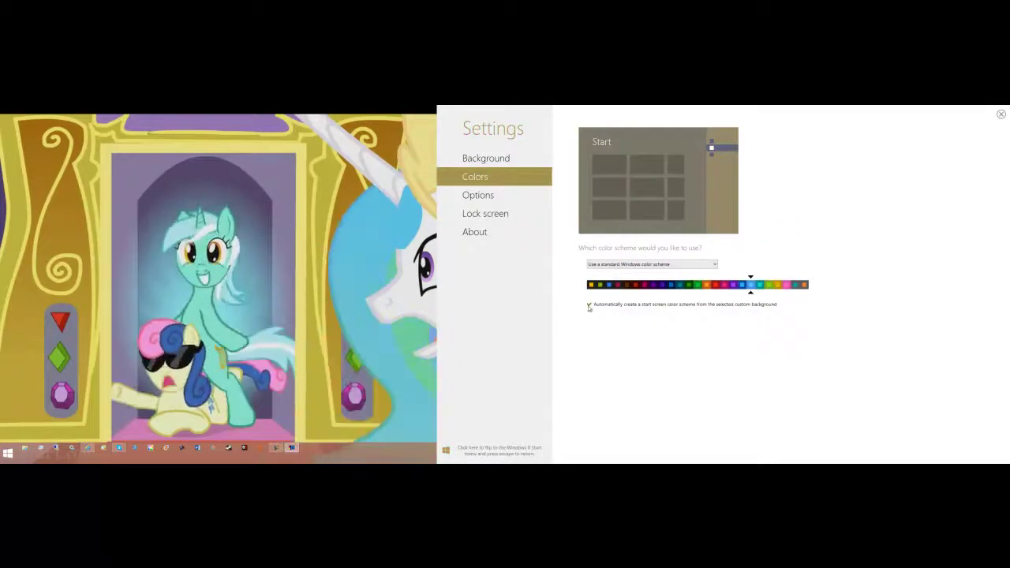
pyautogui.click(591, 305)
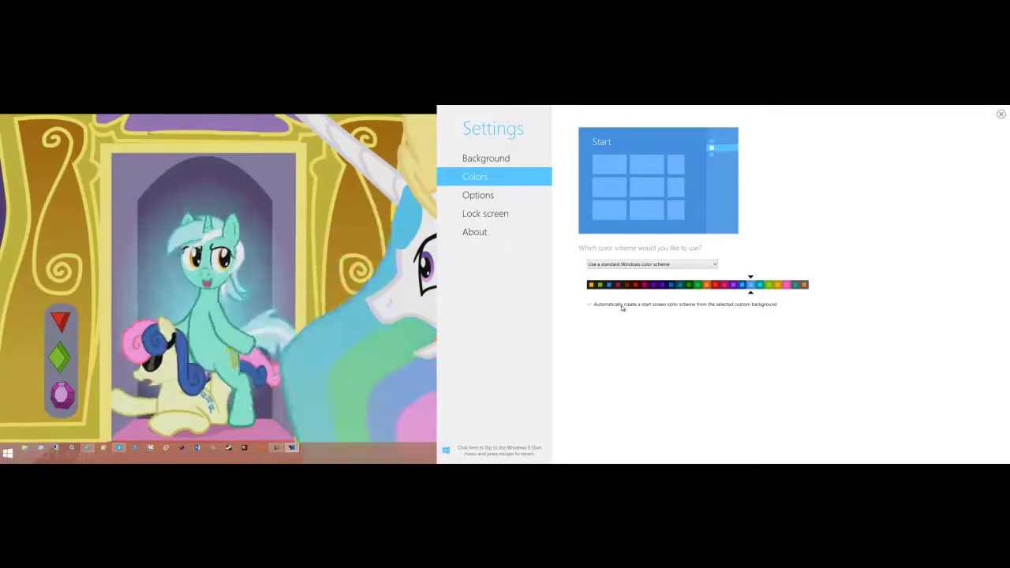
pyautogui.click(622, 306)
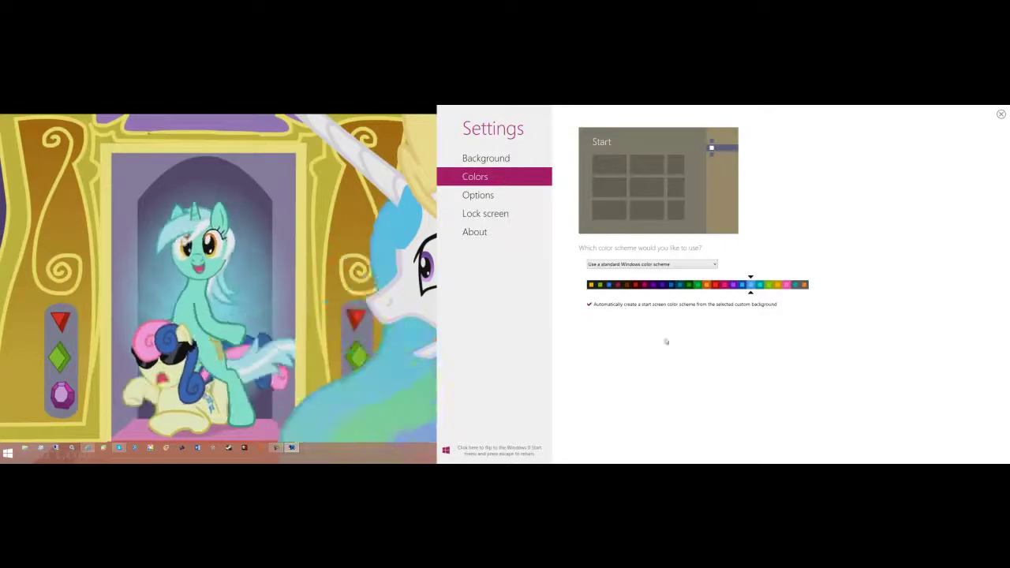
pyautogui.click(604, 306)
pyautogui.click(604, 306)
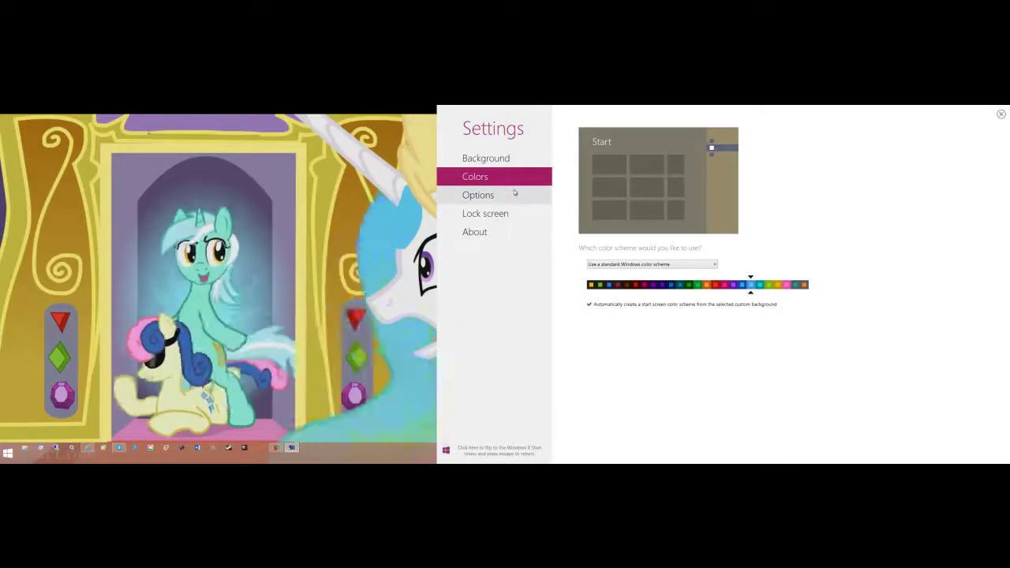
pyautogui.click(515, 193)
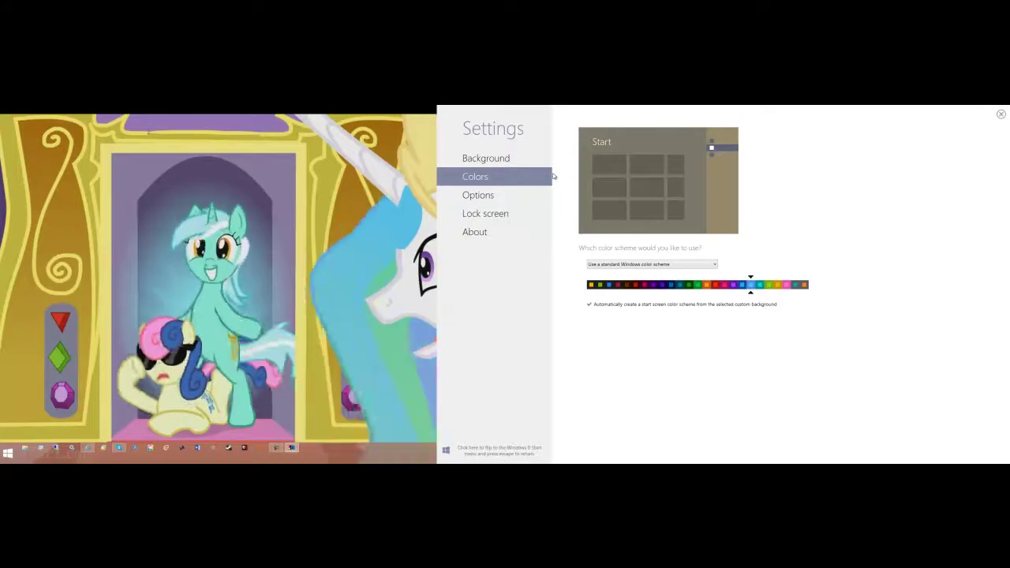
# Step: Review Decor8's Options page, then show the pony lock screen background choices
pyautogui.click(490, 198)
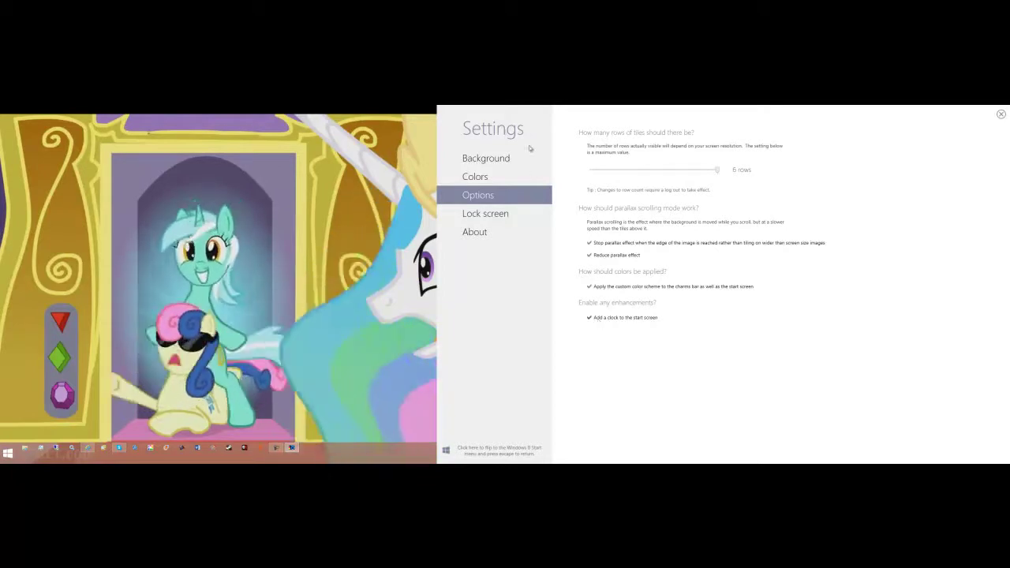
pyautogui.click(514, 220)
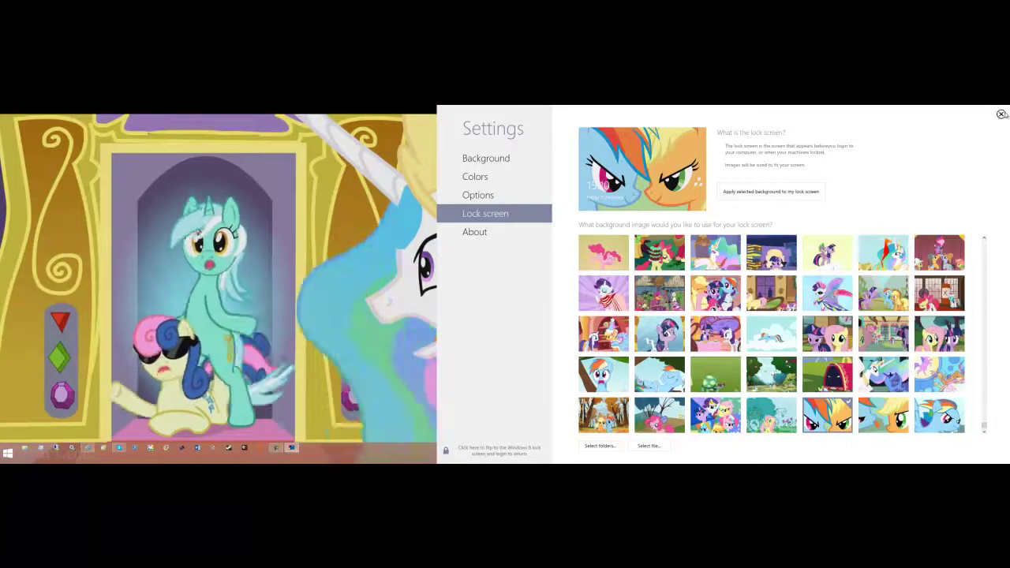
# Step: Close Decor8 and launch DeskScapes 8 from All Programs > Stardock
pyautogui.click(1001, 114)
pyautogui.click(445, 454)
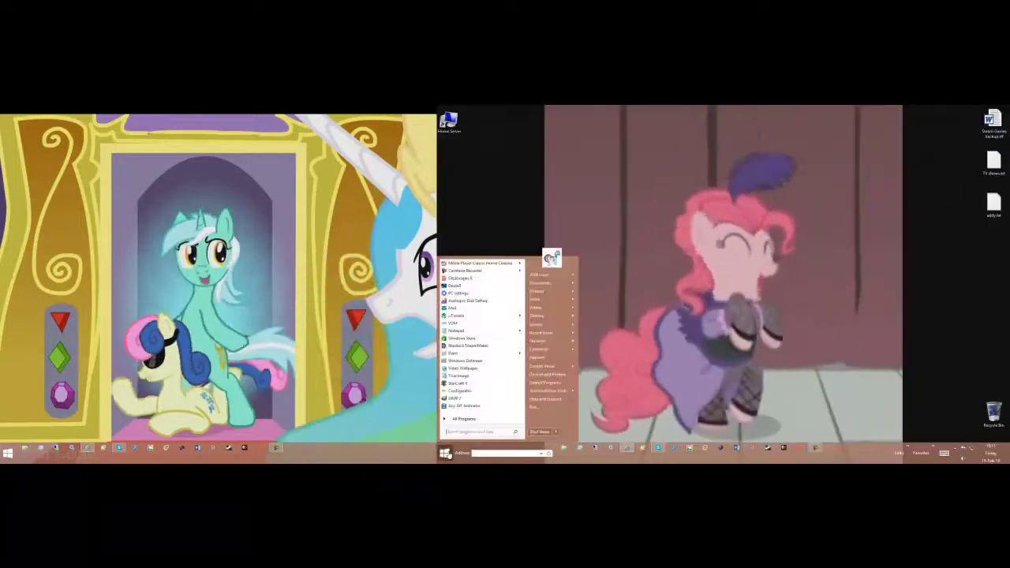
pyautogui.click(483, 418)
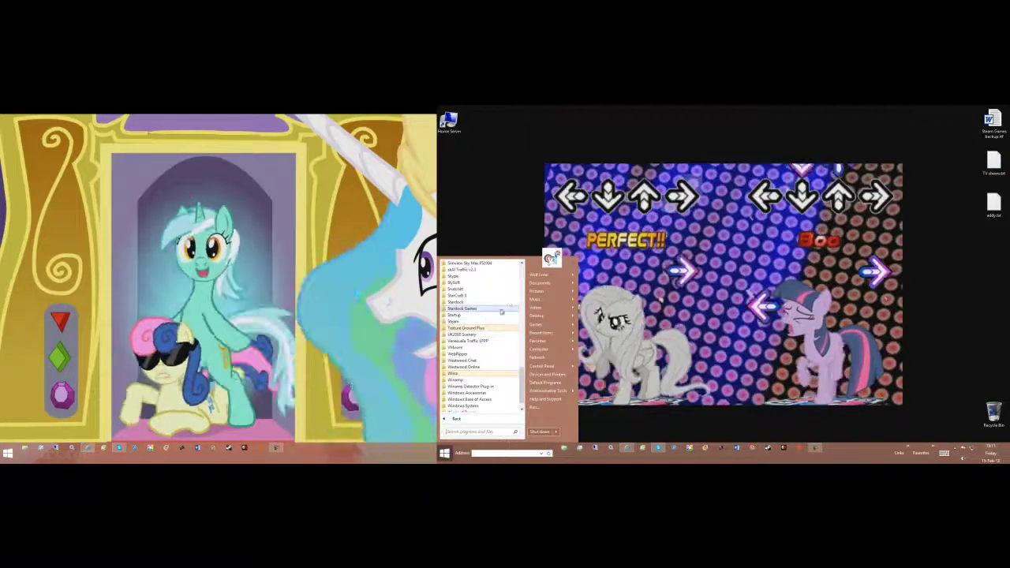
pyautogui.click(458, 302)
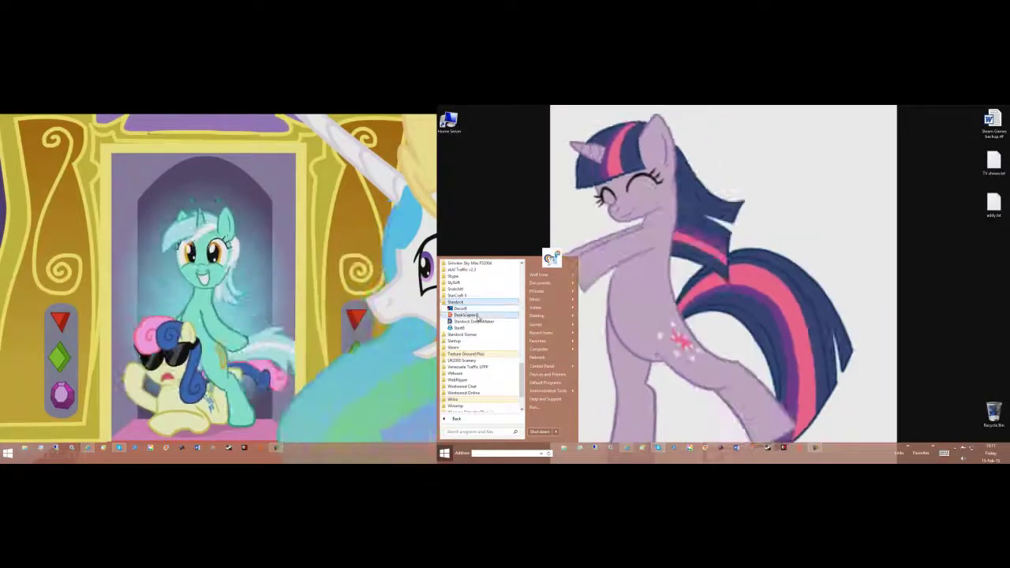
pyautogui.click(466, 315)
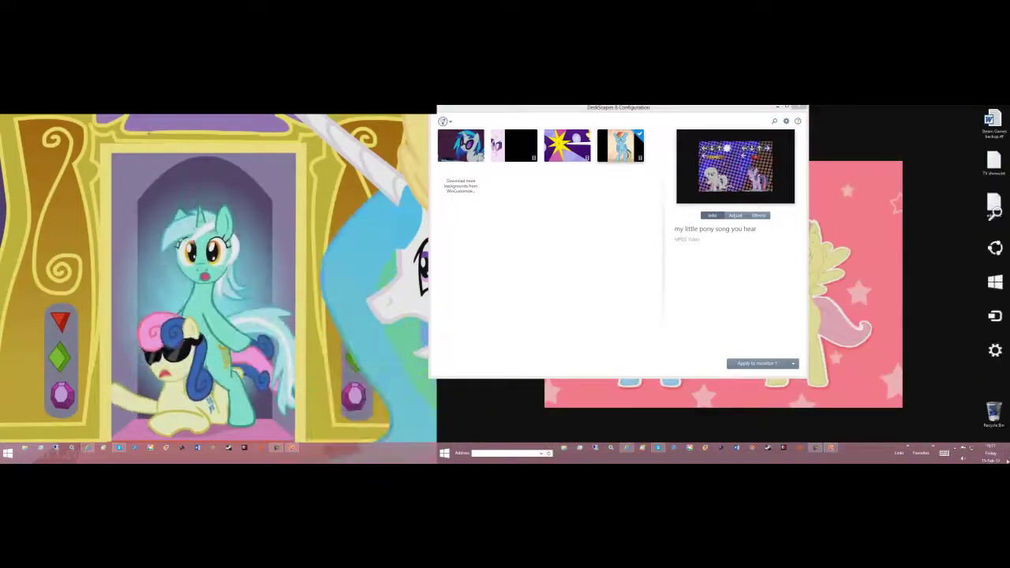
# Step: Apply the 'my little pony song you hear' video as the monitor 1 wallpaper
pyautogui.click(1008, 460)
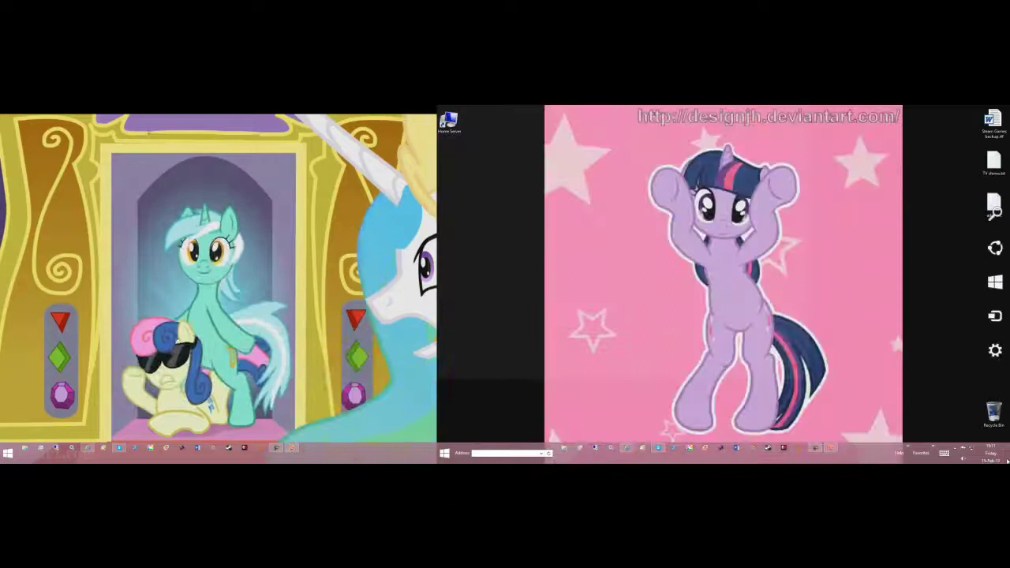
pyautogui.click(1008, 461)
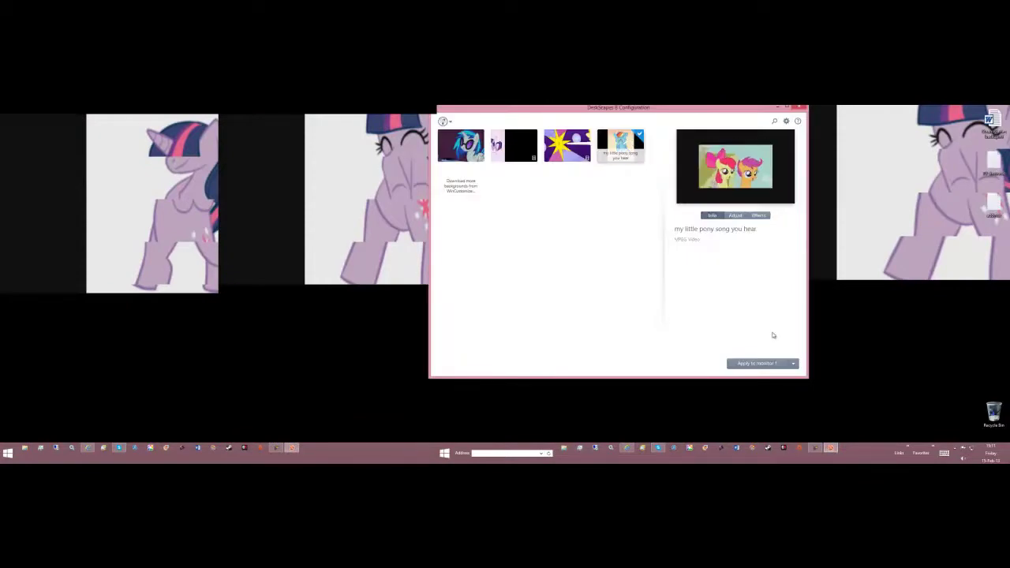
pyautogui.click(739, 364)
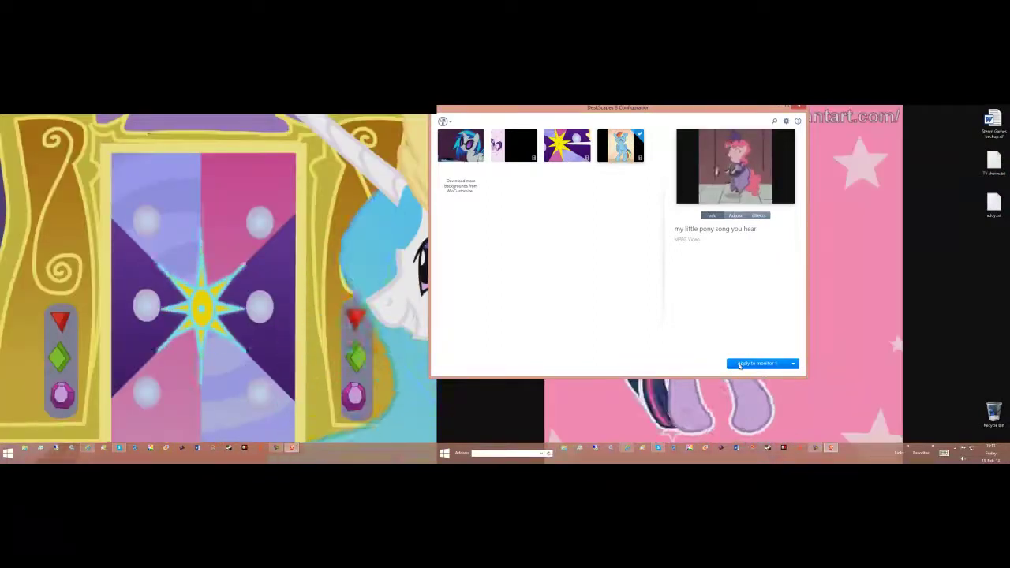
# Step: Check the new wallpaper on the desktop, then open the Volume Mixer
pyautogui.moveTo(996, 211)
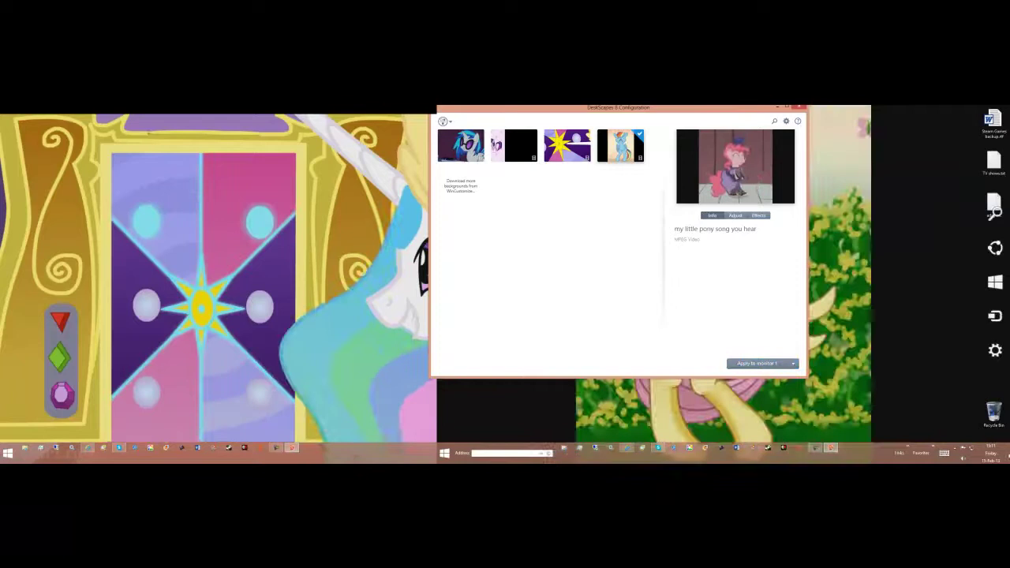
pyautogui.click(1008, 455)
pyautogui.click(1008, 455)
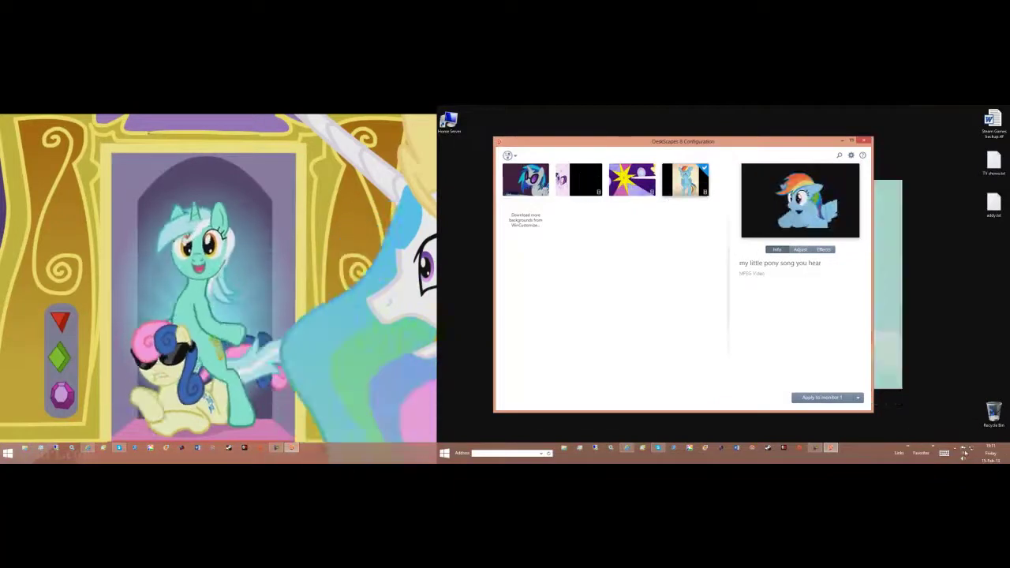
pyautogui.click(964, 457)
pyautogui.click(964, 430)
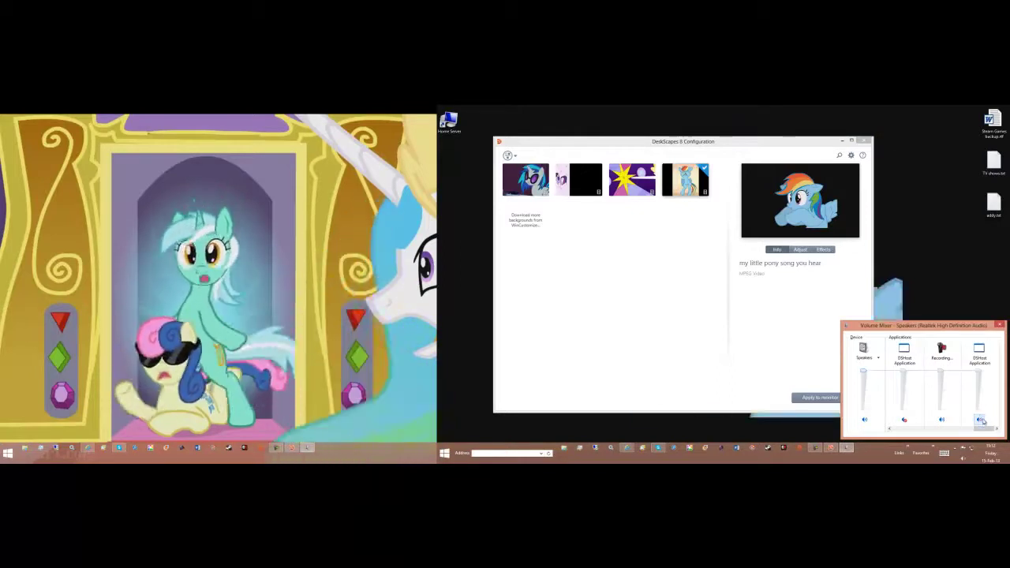
# Step: Apply the first background, the DJ pony clip, to monitor 2, then go Back
pyautogui.click(526, 180)
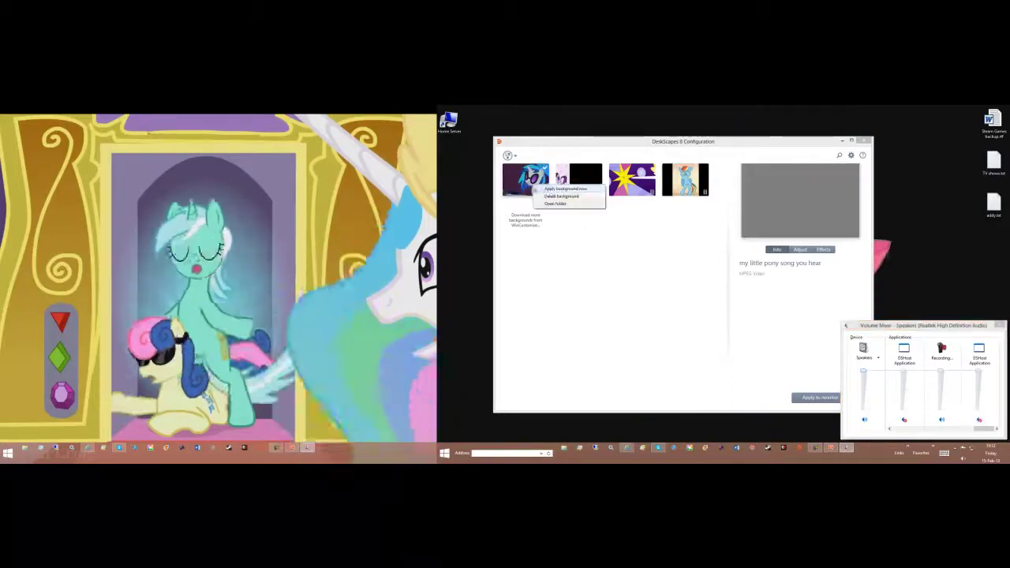
pyautogui.click(821, 397)
pyautogui.click(858, 397)
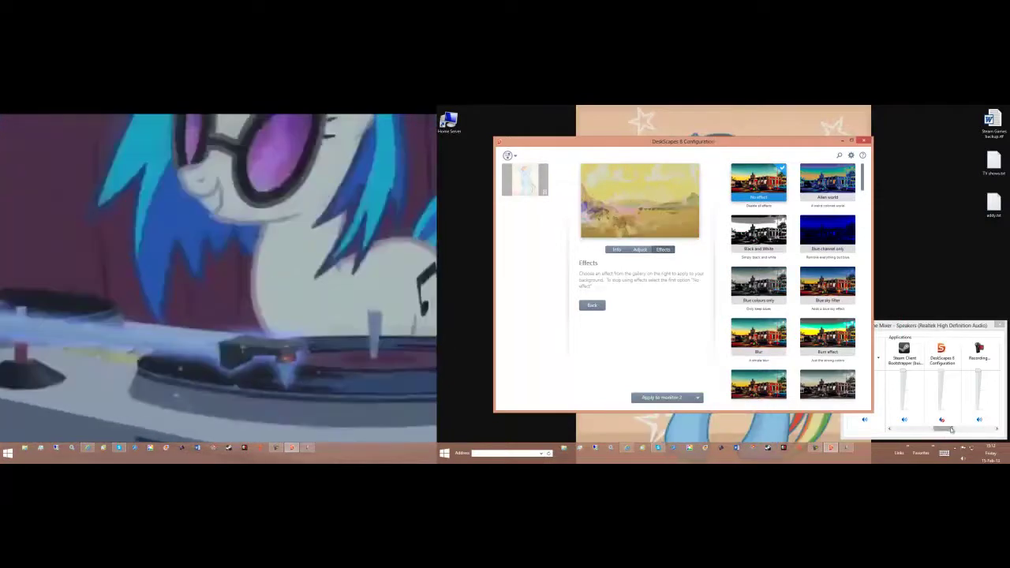
pyautogui.click(995, 427)
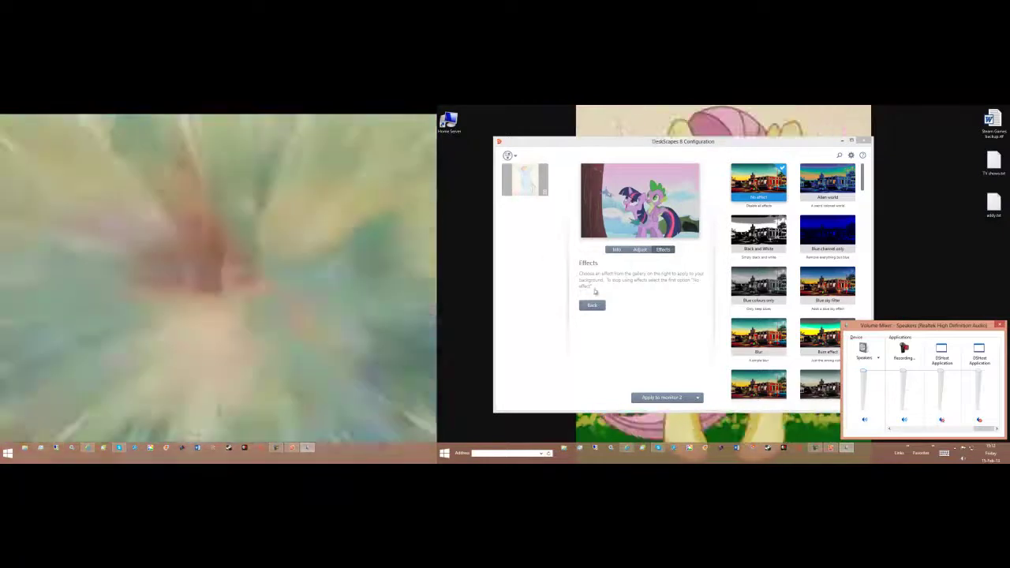
pyautogui.click(592, 304)
# Step: Check the wallpaper fit modes, then try the Blue channel and black-and-white effects
pyautogui.click(800, 250)
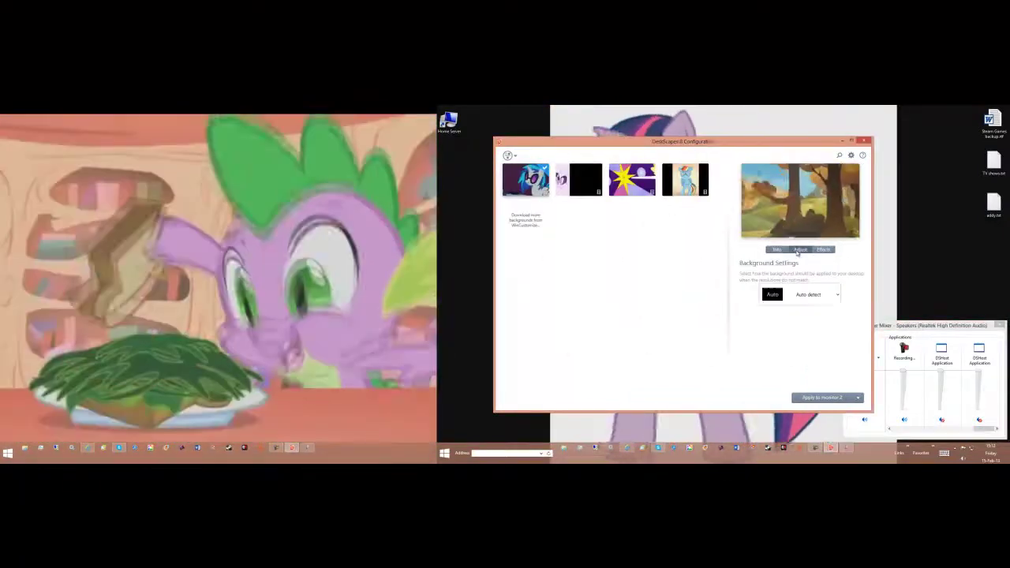
pyautogui.click(836, 294)
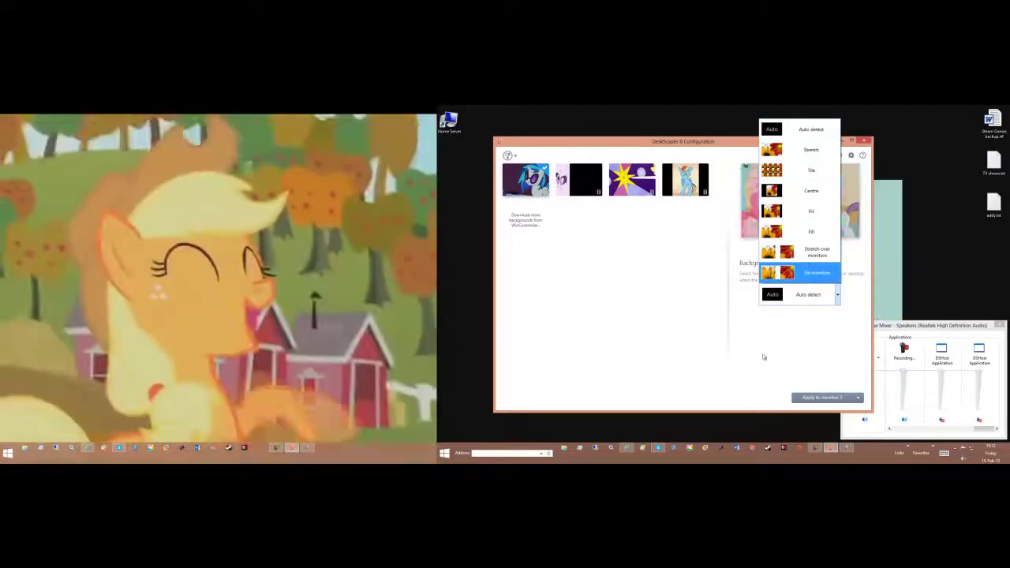
pyautogui.click(785, 247)
pyautogui.click(823, 249)
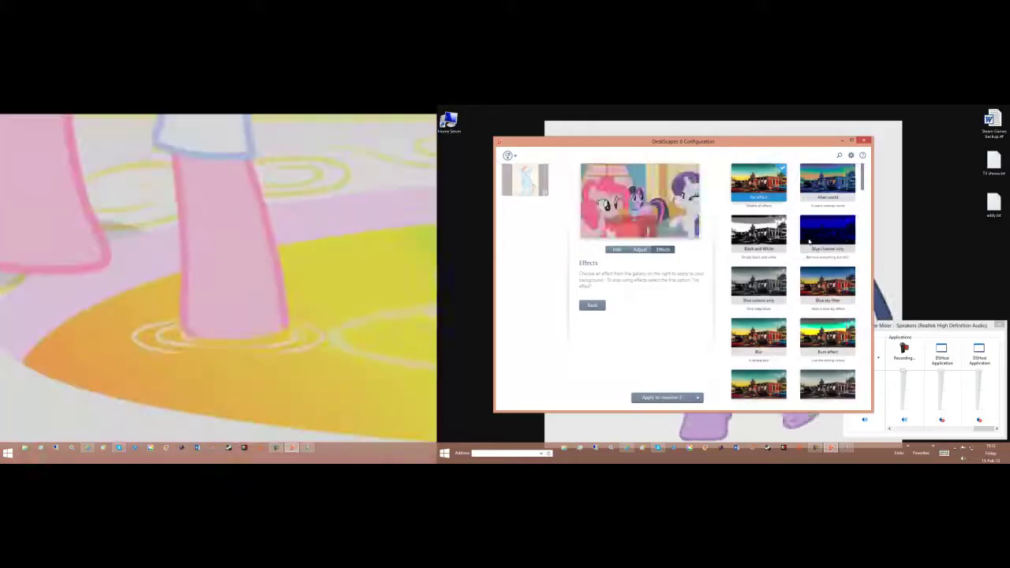
pyautogui.click(809, 243)
pyautogui.click(764, 235)
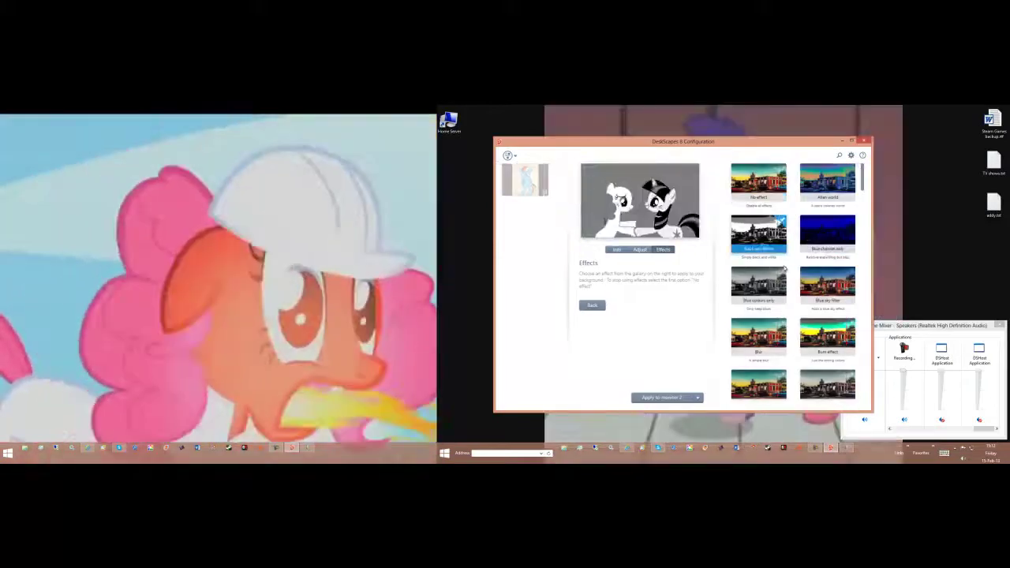
# Step: Apply the Blur effect, then switch to the second pony background video
pyautogui.moveTo(985, 428); pyautogui.dragTo(939, 430)
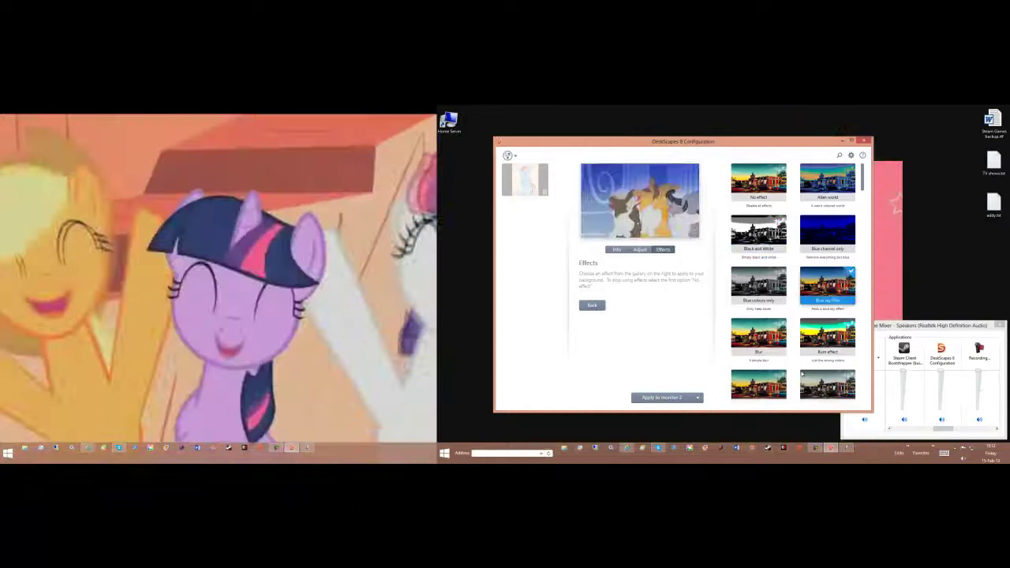
pyautogui.click(803, 376)
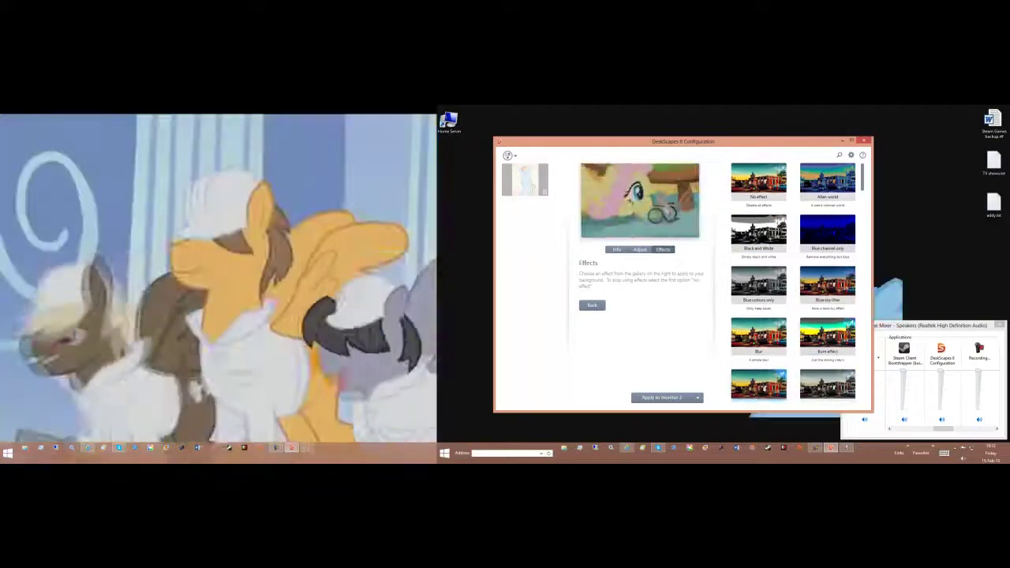
pyautogui.click(758, 336)
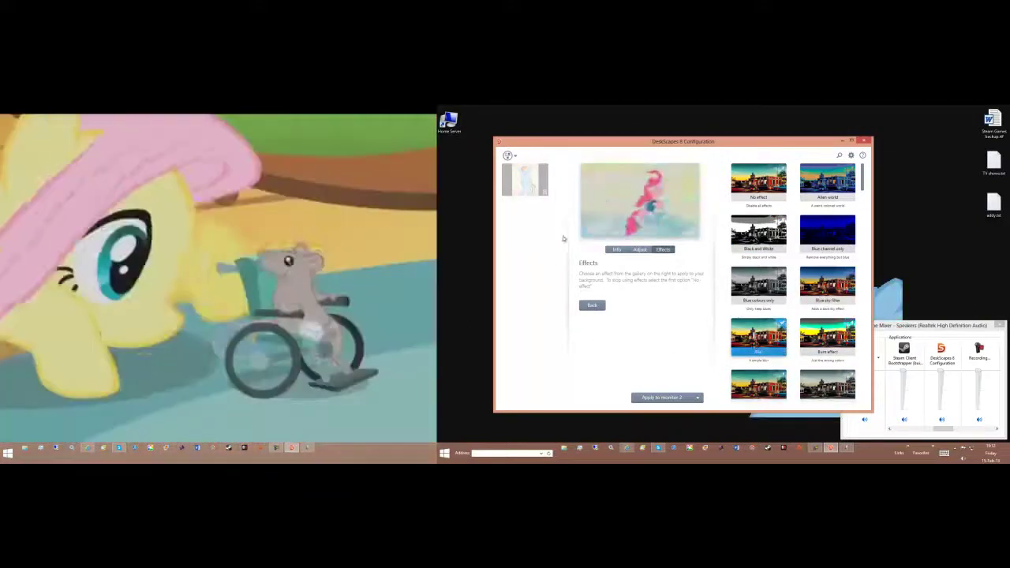
pyautogui.click(592, 305)
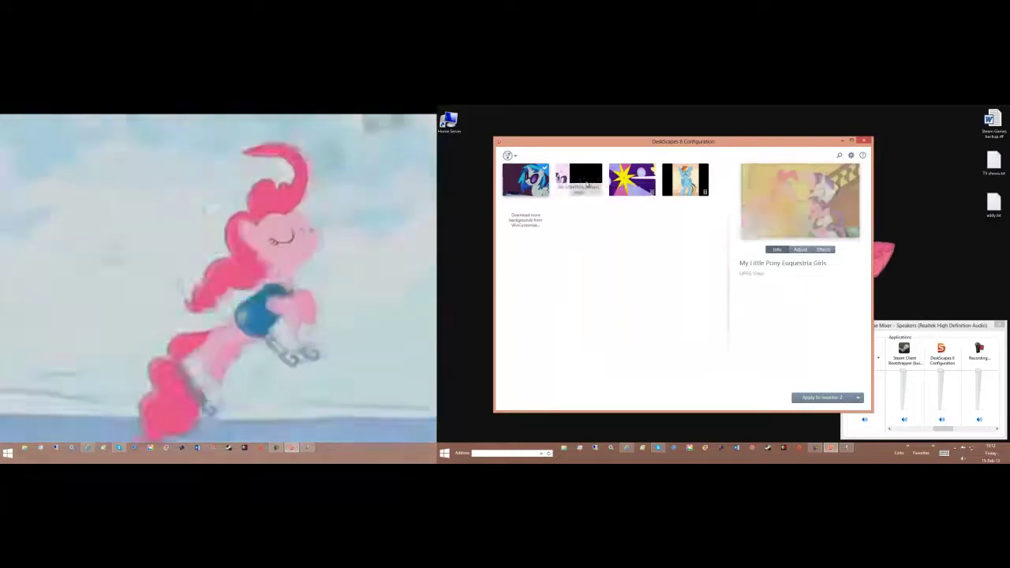
pyautogui.click(579, 179)
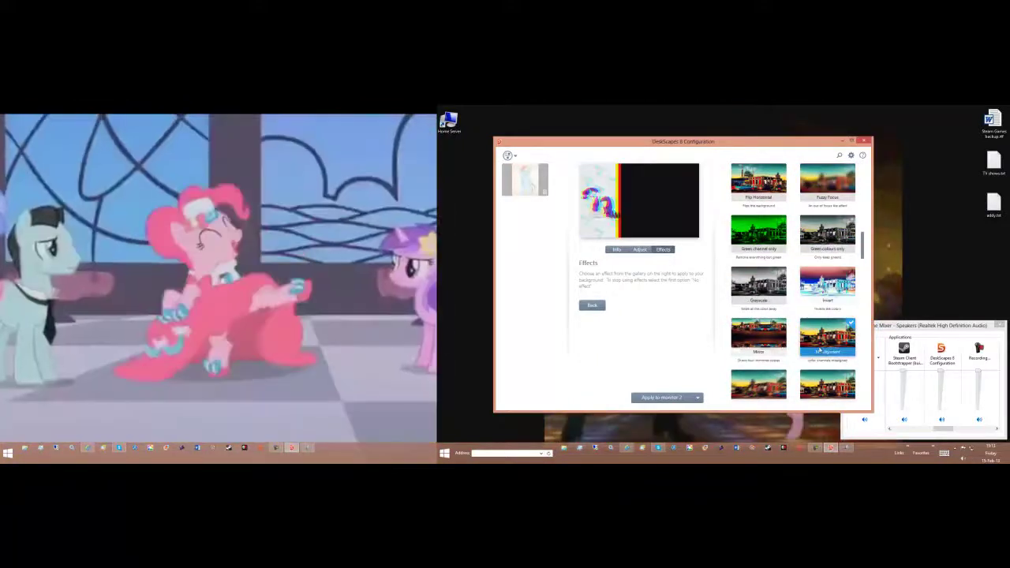
# Step: Try the Mirror effect on the pony video background
pyautogui.click(768, 336)
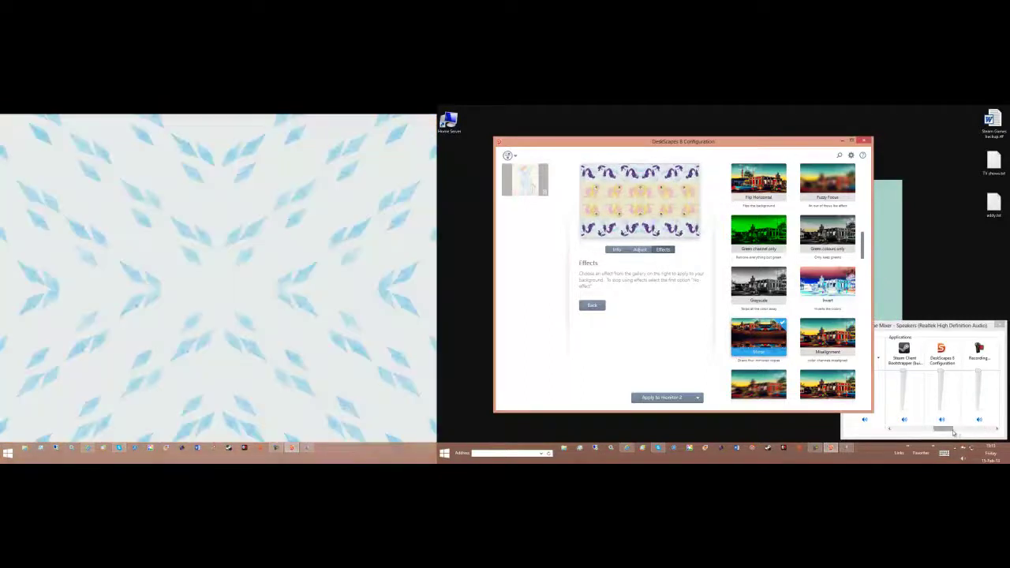
pyautogui.moveTo(954, 433)
pyautogui.mouseDown()
pyautogui.moveTo(985, 430)
pyautogui.moveTo(967, 428)
pyautogui.mouseUp()
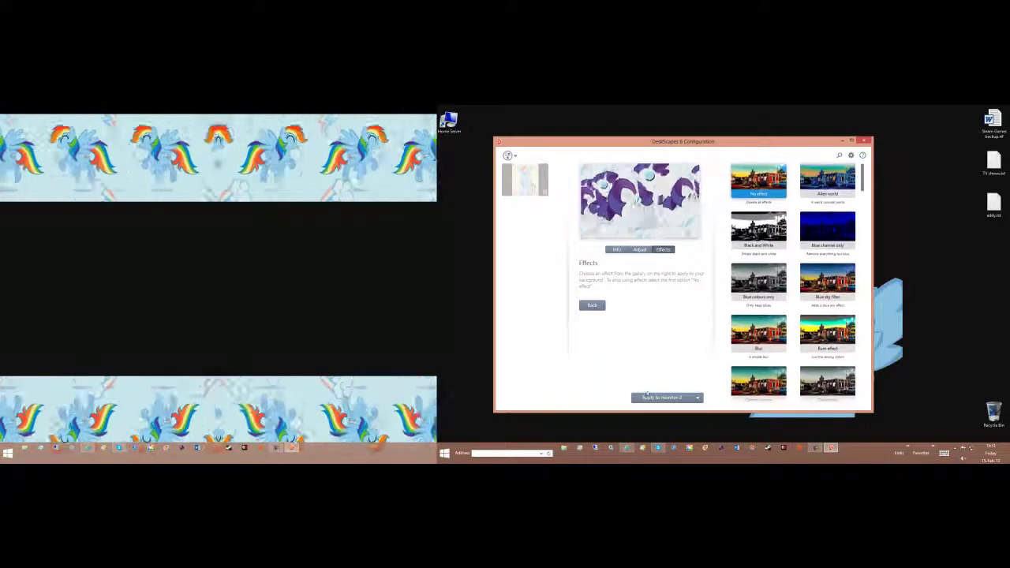
# Step: Apply the pony video to monitor 2 and review the Folders, Advanced and Language settings before confirming
pyautogui.click(679, 397)
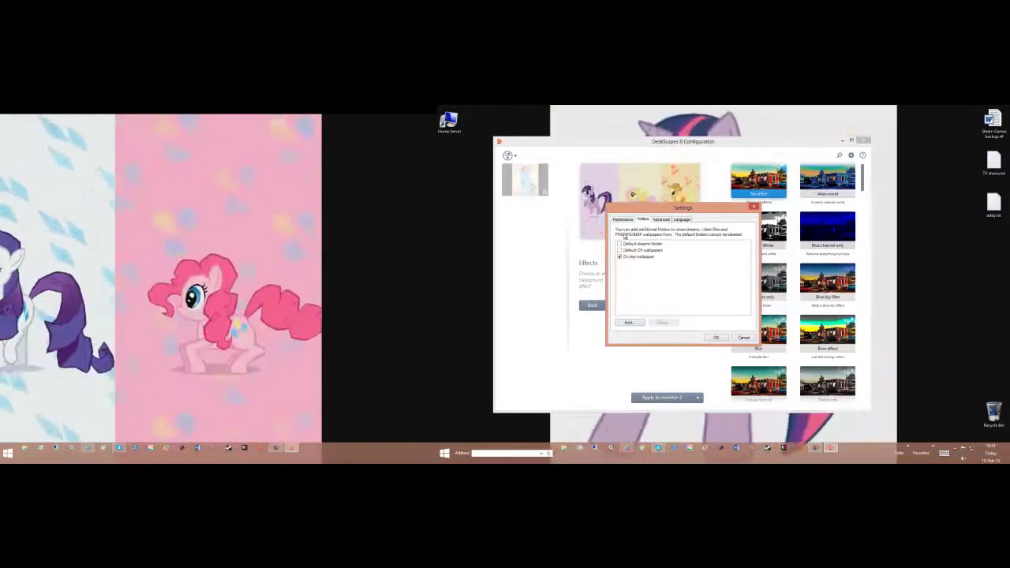
pyautogui.click(653, 220)
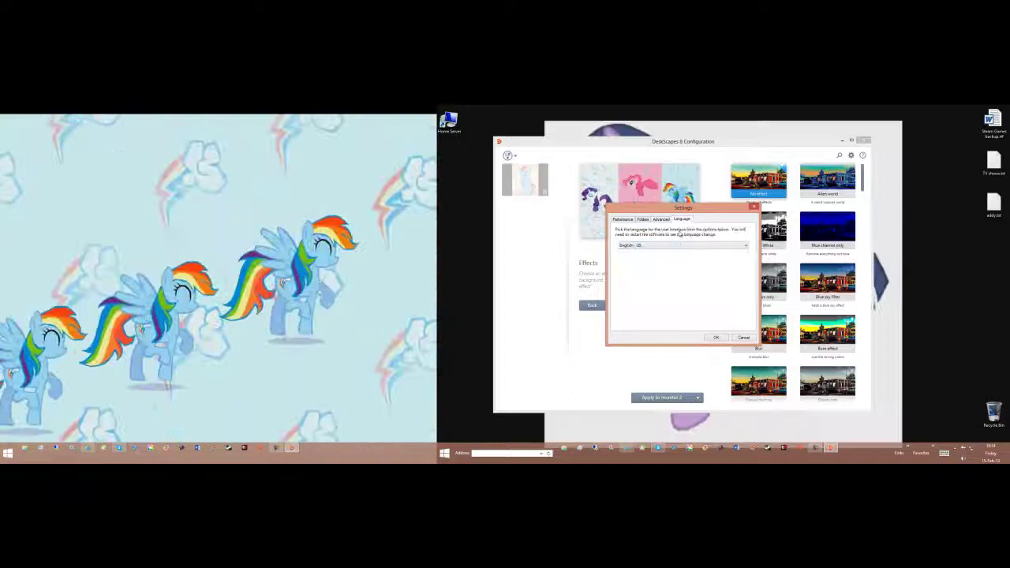
pyautogui.click(714, 338)
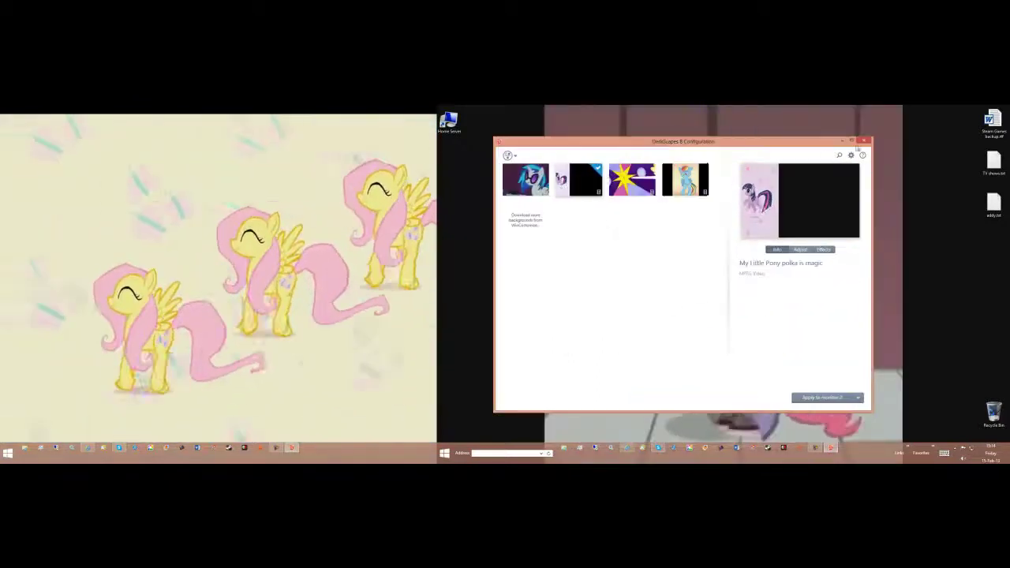
# Step: Close the DeskScapes window and launch Video Wallpaper from the Start menu
pyautogui.click(868, 140)
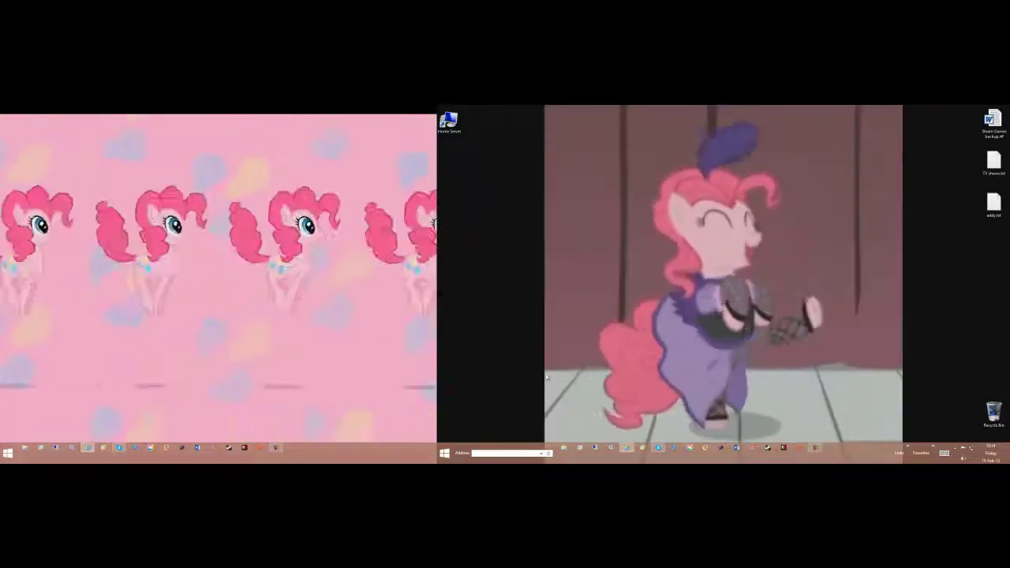
pyautogui.click(444, 453)
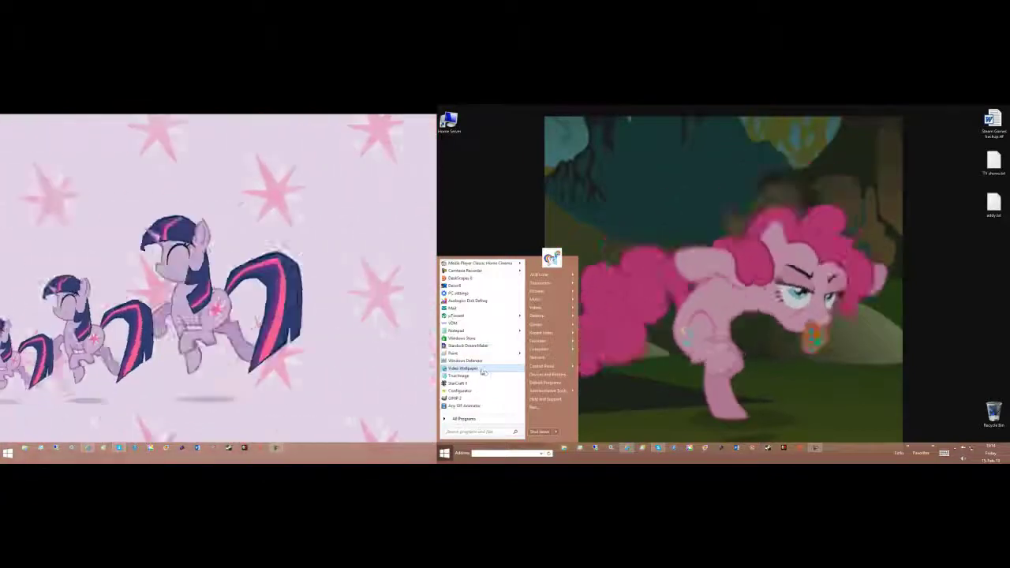
pyautogui.click(480, 368)
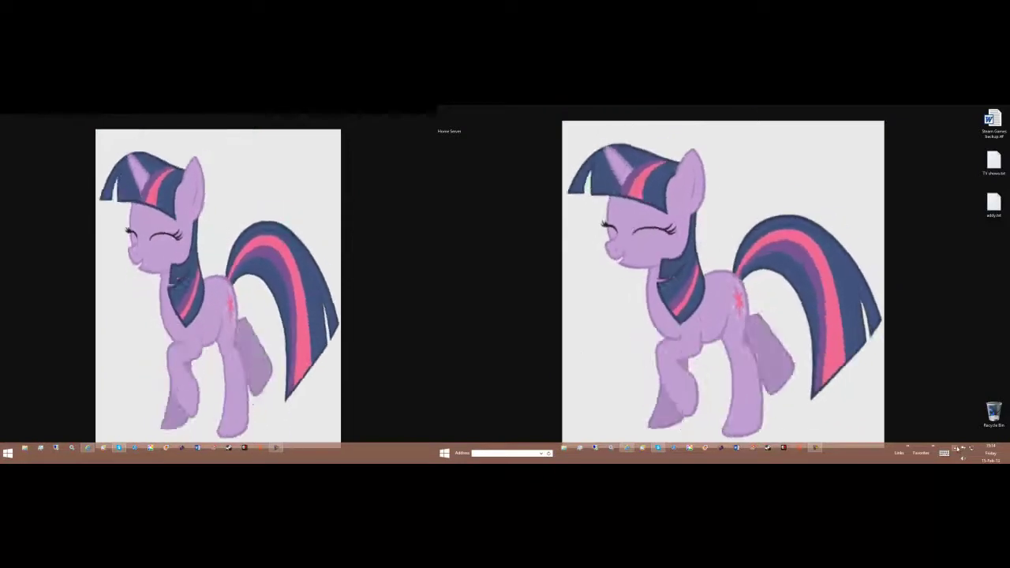
# Step: Shut down Video Wallpaper from its hidden notification-area icon menu
pyautogui.click(963, 449)
pyautogui.rightClick(965, 408)
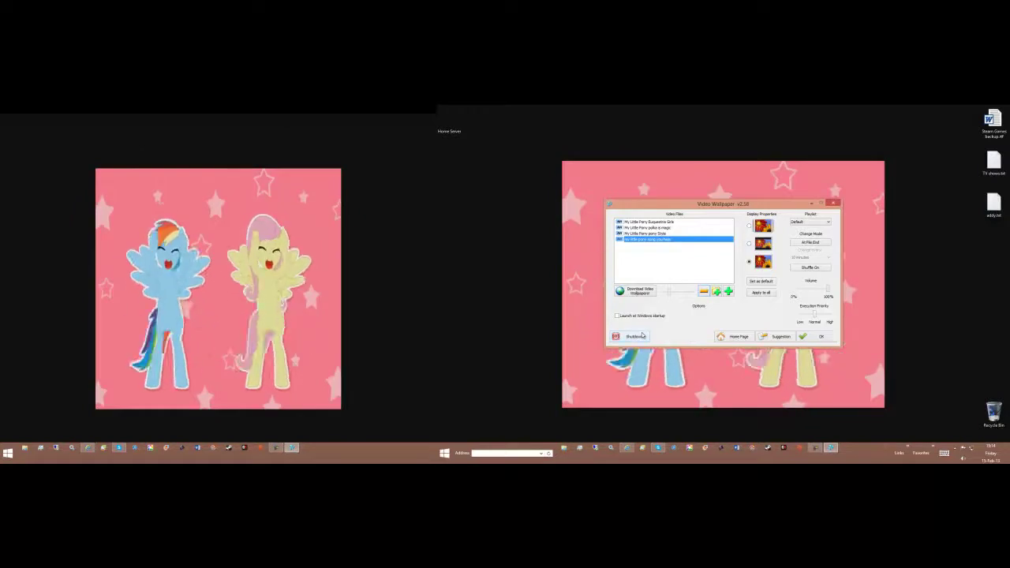
pyautogui.click(643, 337)
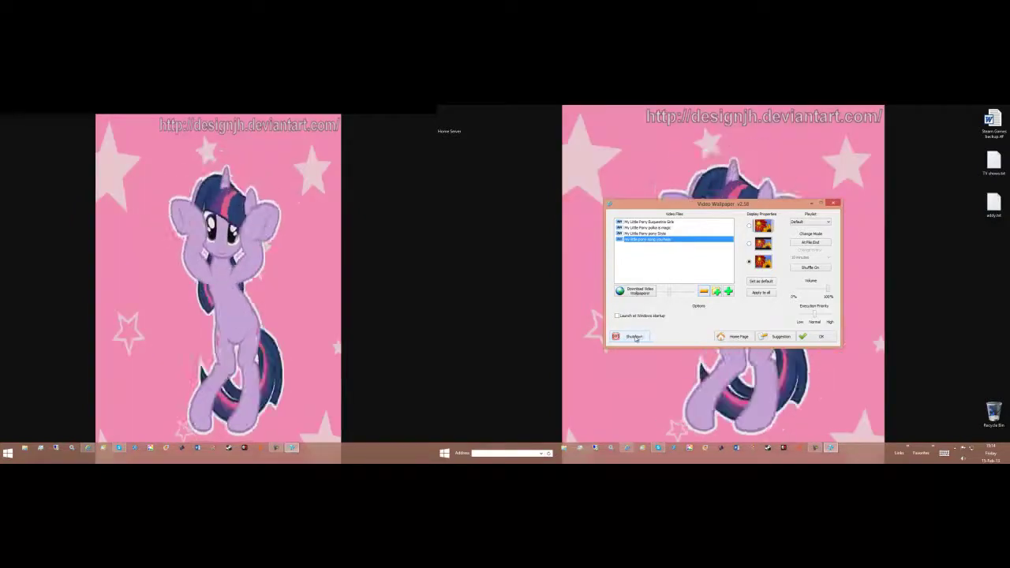
pyautogui.click(638, 338)
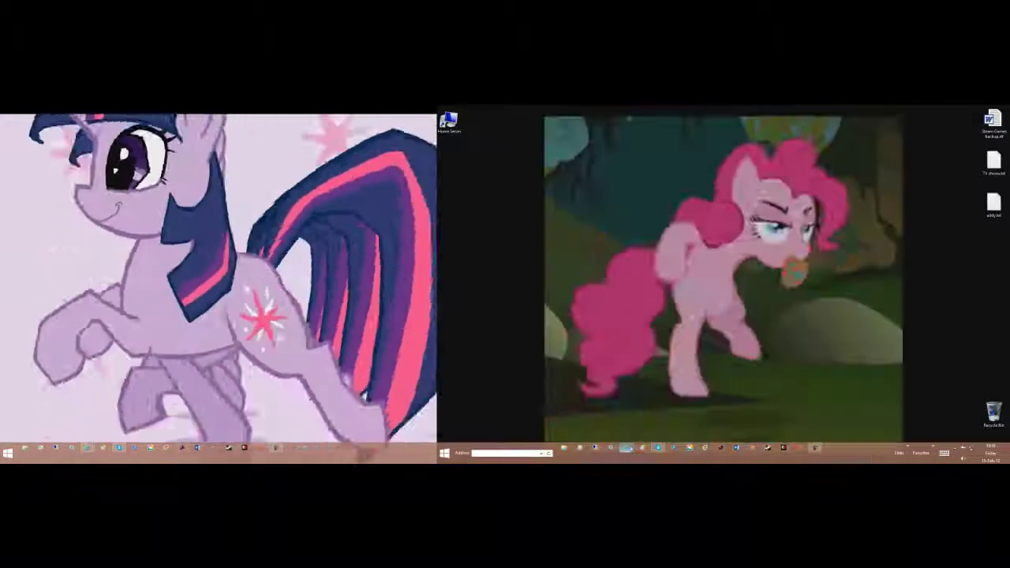
# Step: Bring up the Blank Page and Neowin Internet Explorer windows from the taskbar
pyautogui.moveTo(626, 448)
pyautogui.click(644, 405)
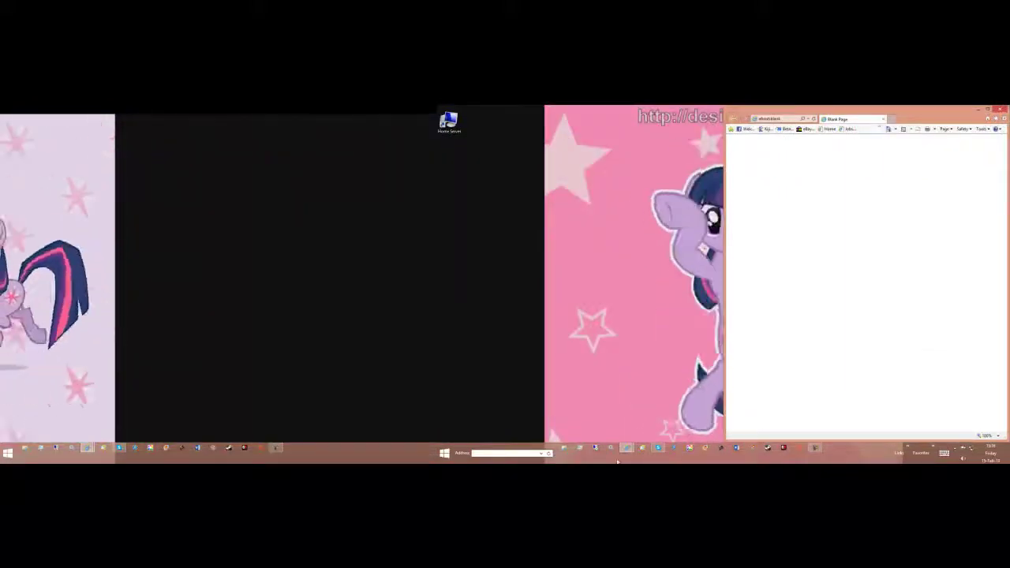
pyautogui.moveTo(632, 450)
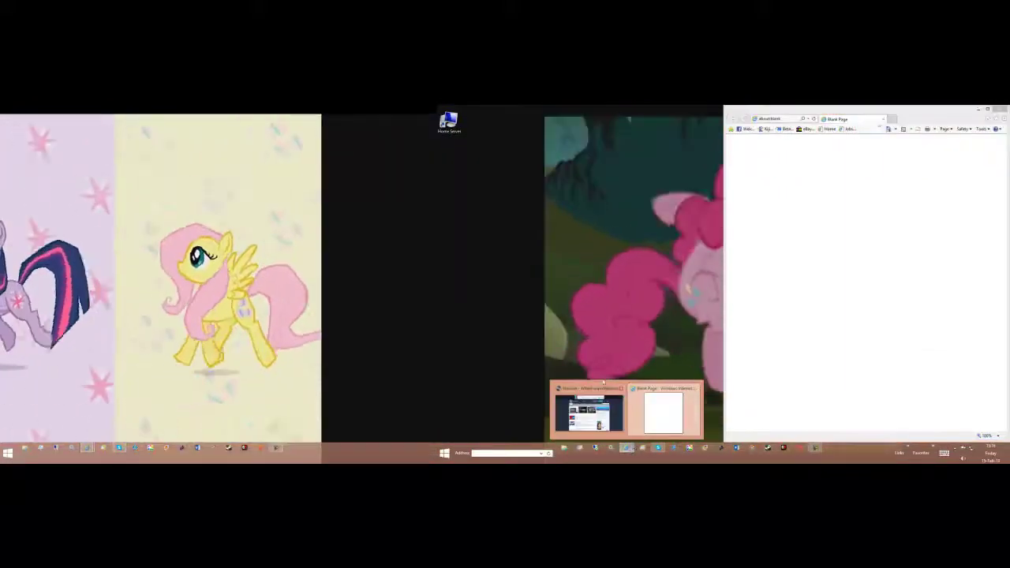
pyautogui.click(589, 410)
# Step: Restore the Neowin window, snap it around with Win+arrow keys, and float it on the right monitor
pyautogui.press('super+Down')
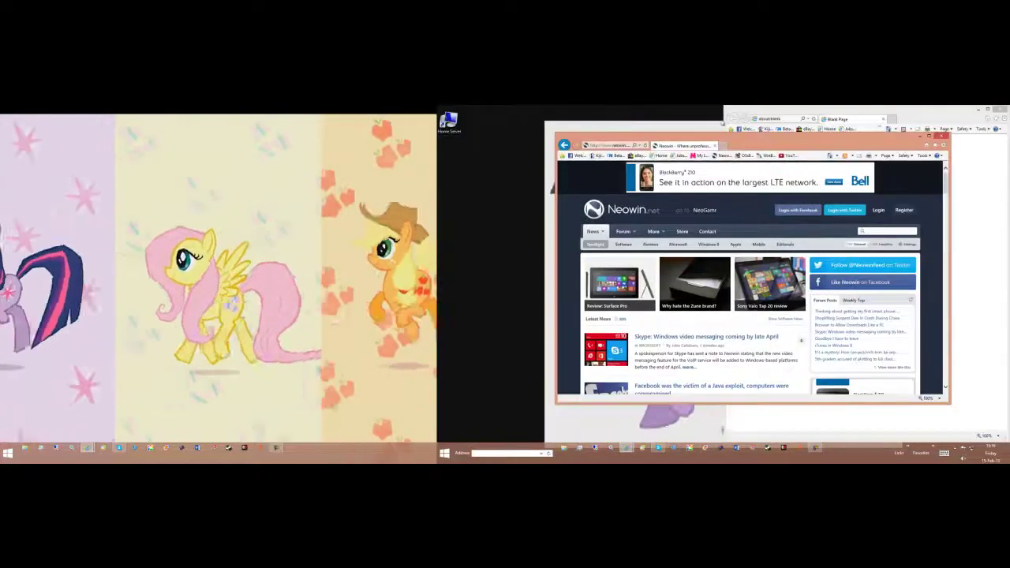
pyautogui.moveTo(775, 148); pyautogui.dragTo(2, 126)
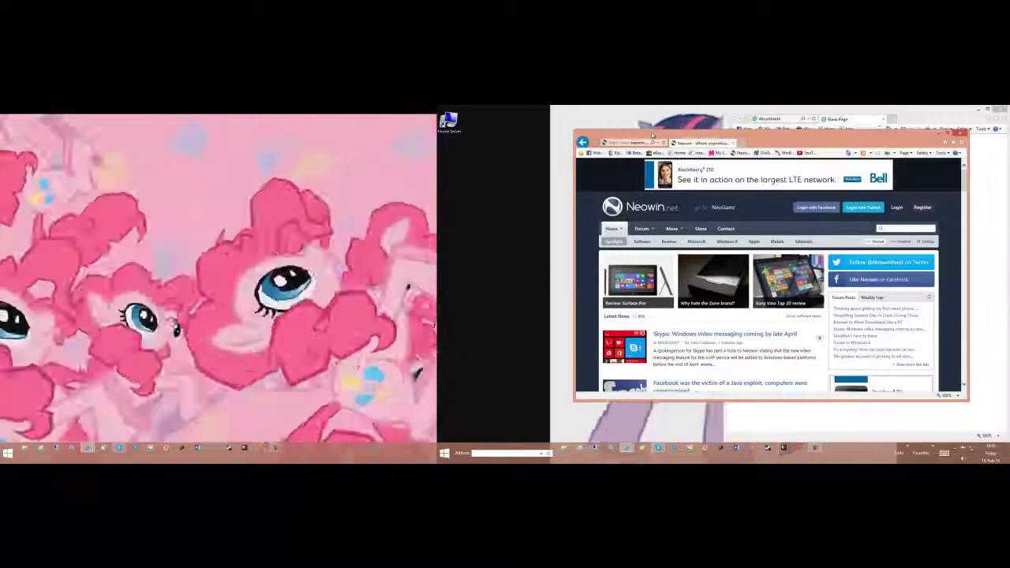
pyautogui.press('super+Right')
pyautogui.press('super+Left')
pyautogui.press('super+Left')
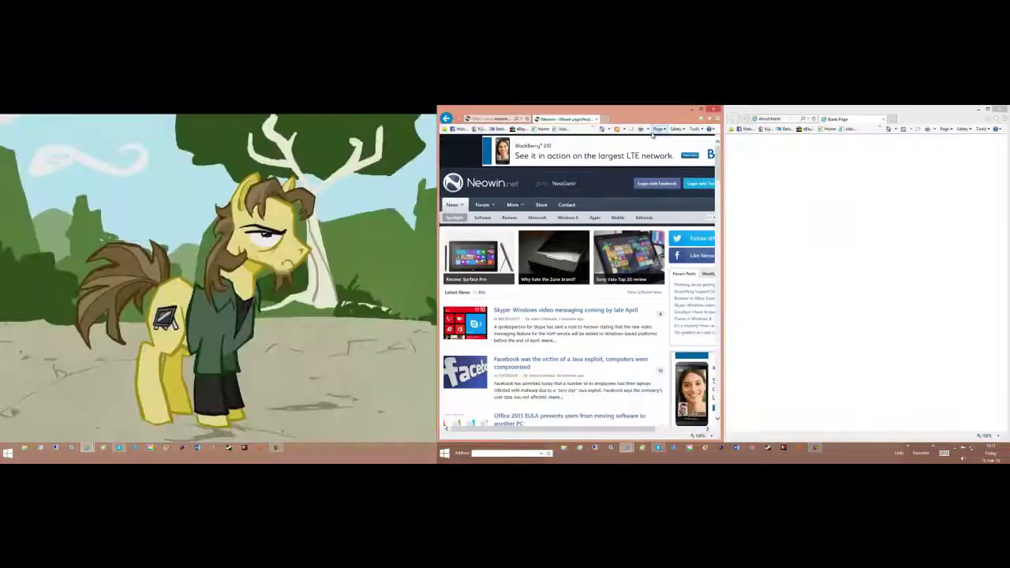
pyautogui.press('super+Left')
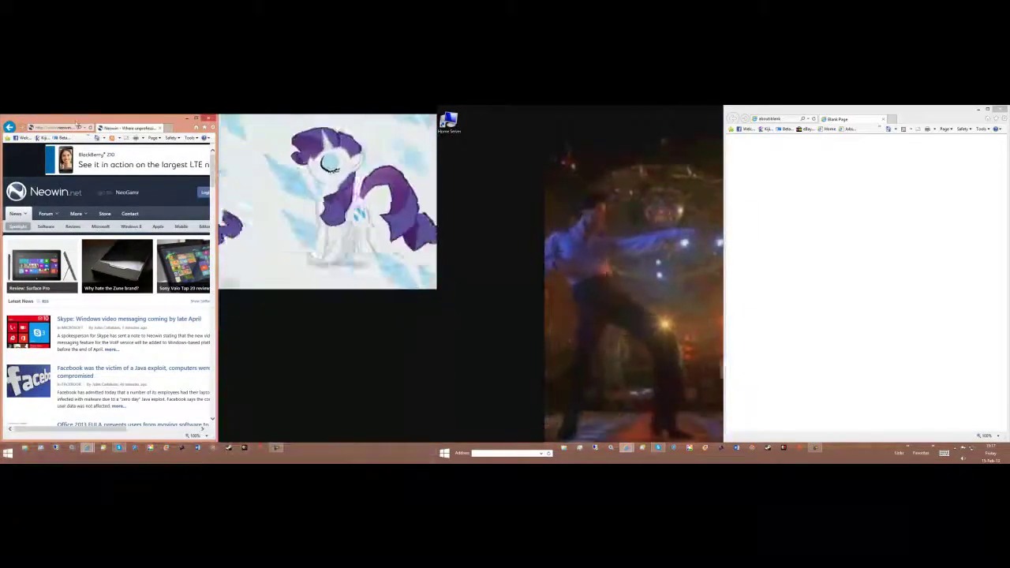
pyautogui.moveTo(75, 124); pyautogui.dragTo(584, 138)
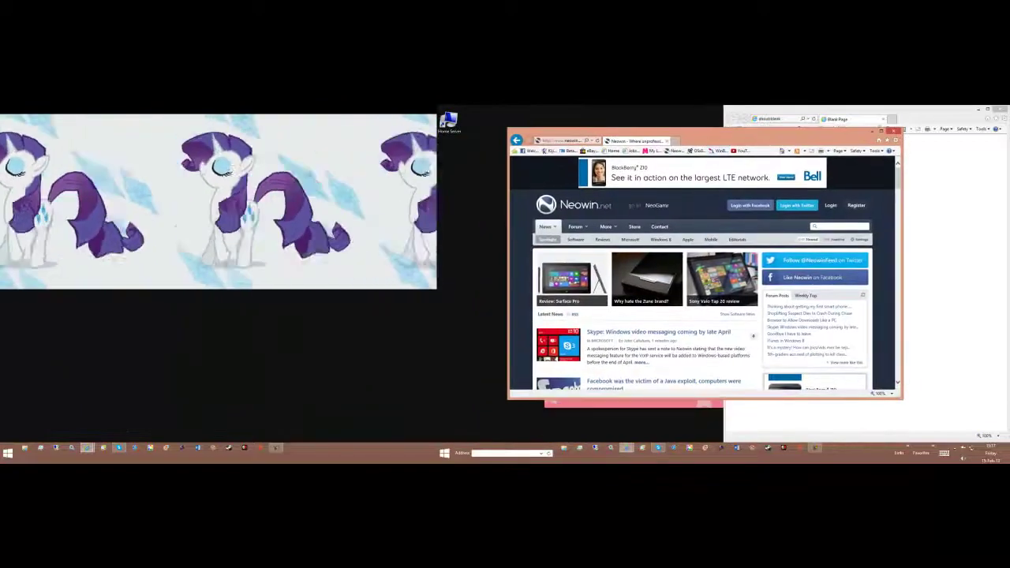
# Step: Close the Blank Page and Neowin windows, peek at Start, then open and minimize Skype
pyautogui.click(1004, 109)
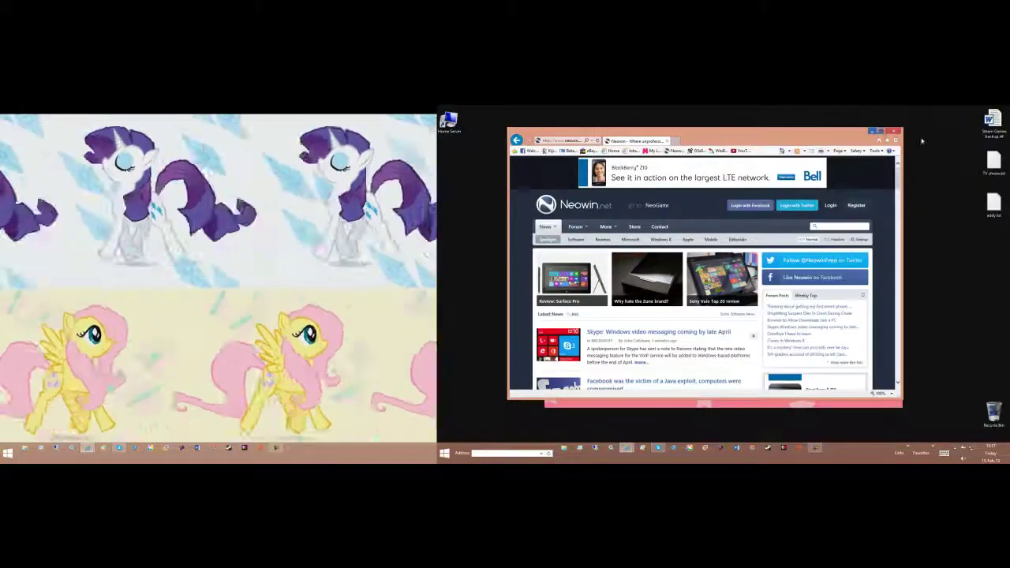
pyautogui.click(894, 131)
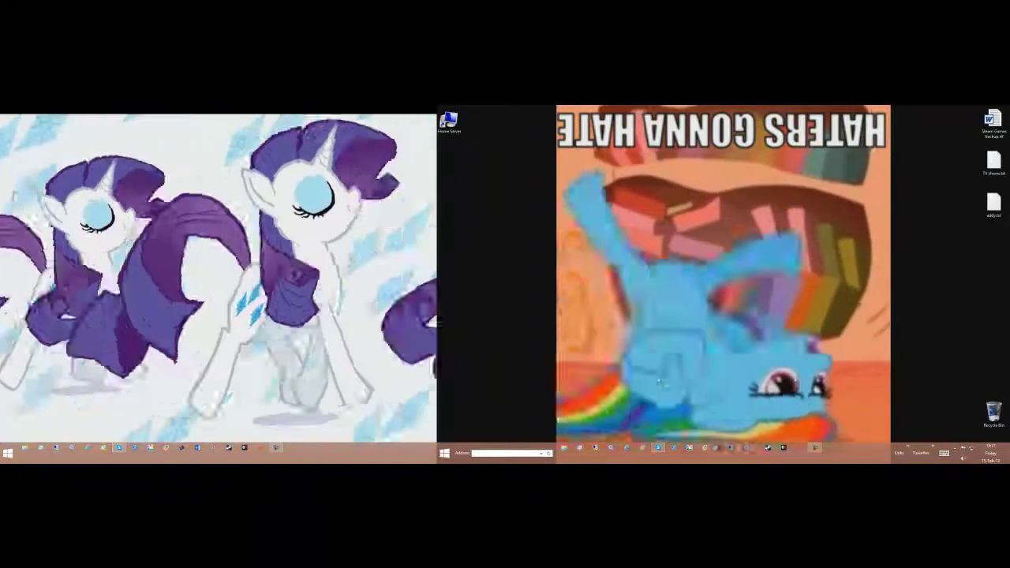
pyautogui.press('super')
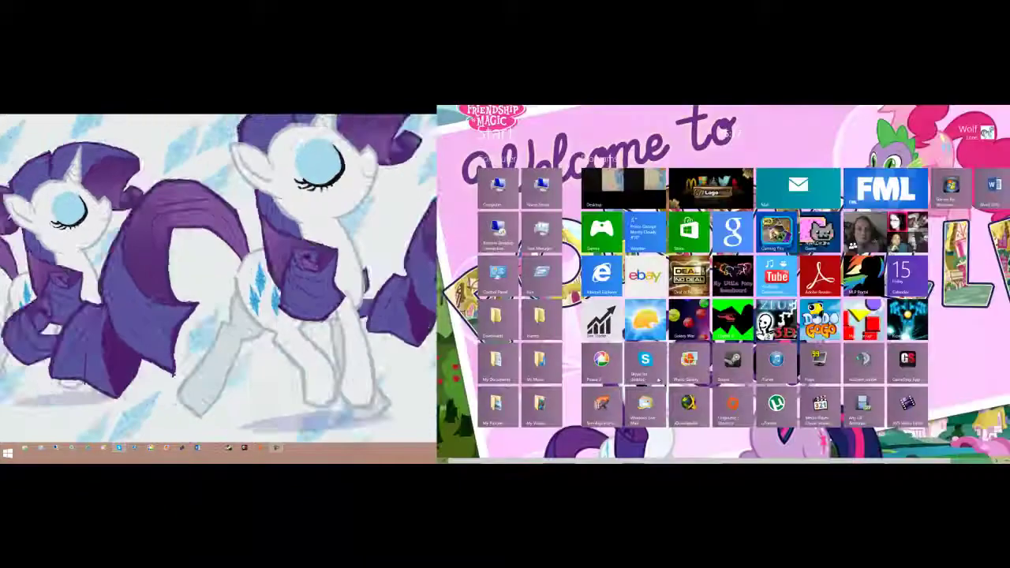
pyautogui.press('super')
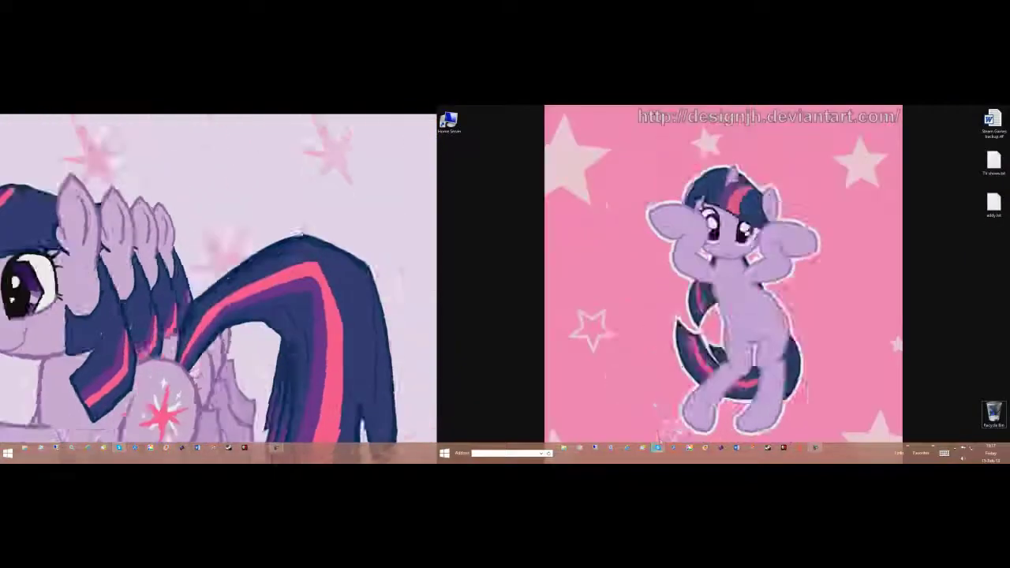
pyautogui.click(658, 447)
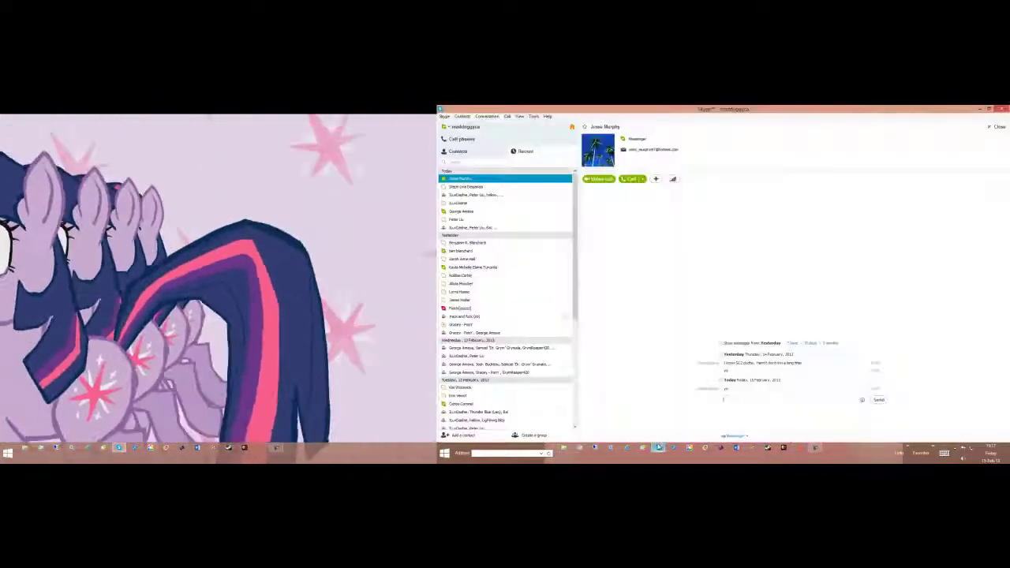
pyautogui.click(658, 447)
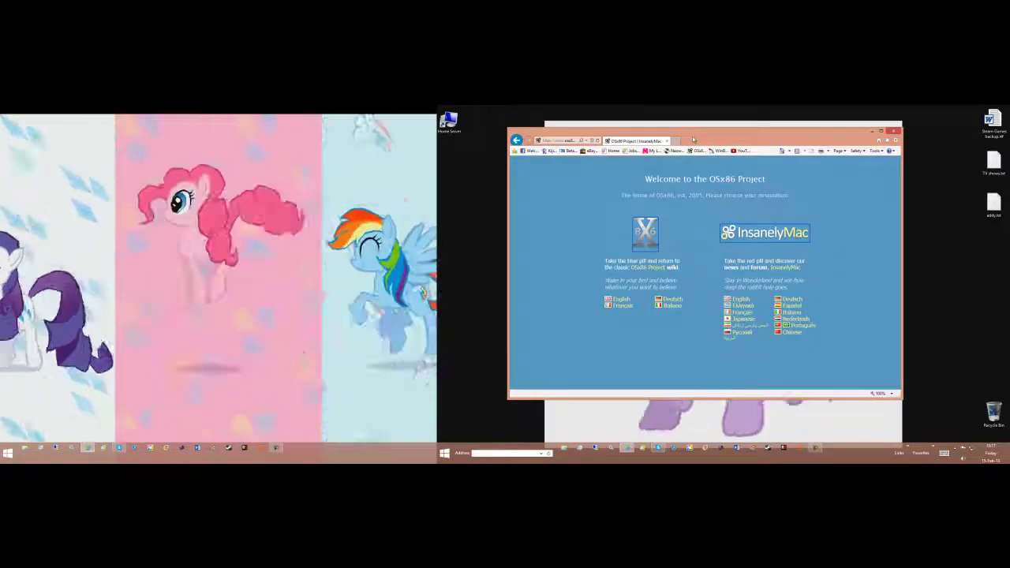
# Step: Maximize the browser, step back and forward through history, and reload Neowin from favorites
pyautogui.doubleClick(692, 140)
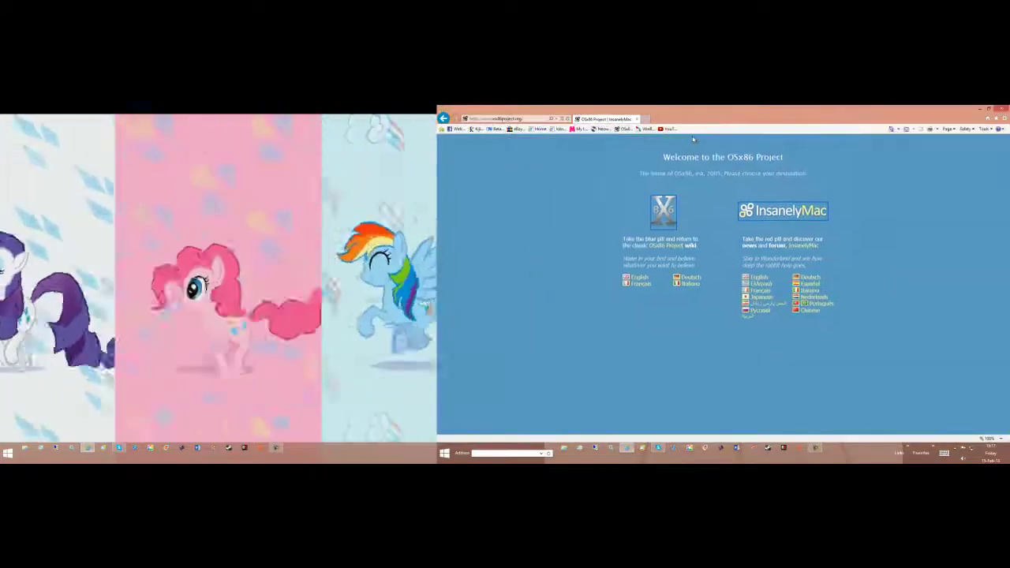
pyautogui.hotkey('alt', 'Left')
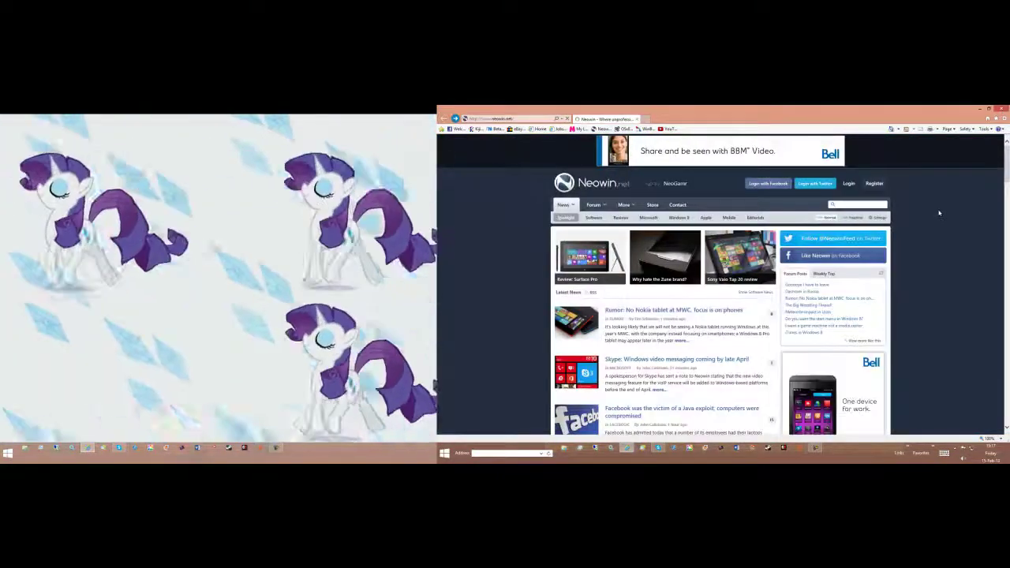
pyautogui.hotkey('alt', 'Right')
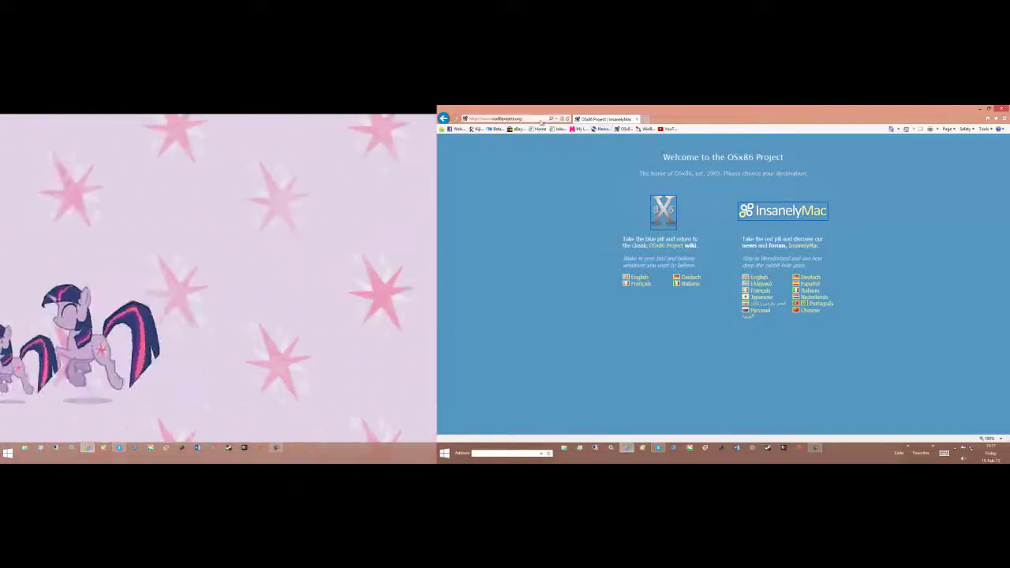
pyautogui.click(593, 129)
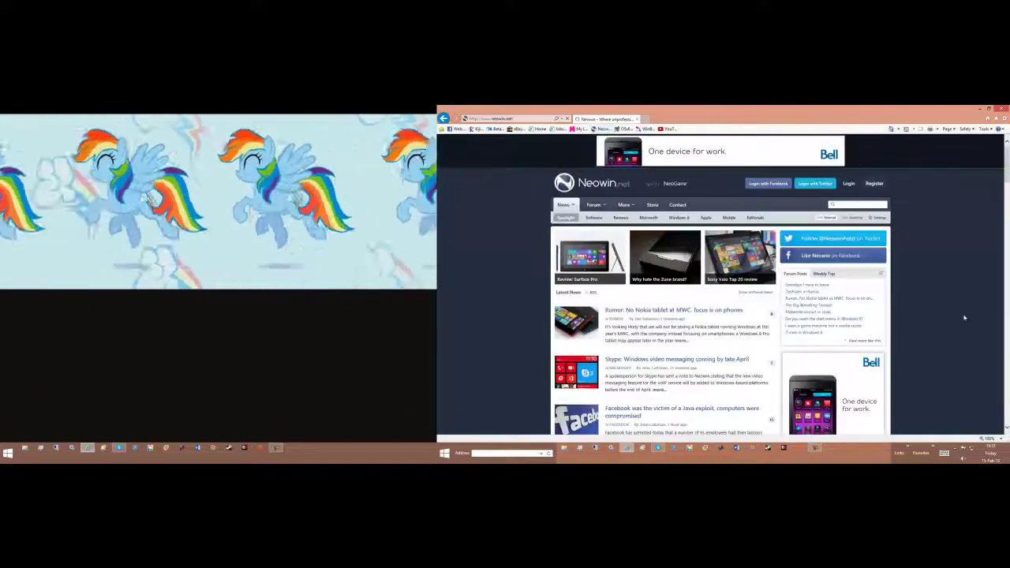
# Step: Zoom the Neowin page out and back in twice, then scroll through the news list
pyautogui.hotkey('ctrl', '-')
pyautogui.hotkey('ctrl', '-')
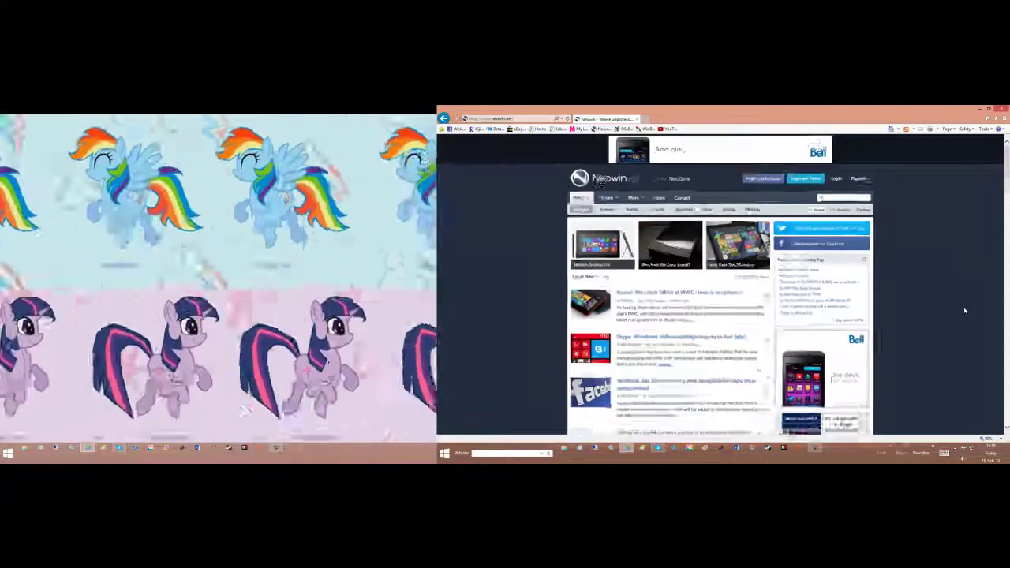
pyautogui.hotkey('ctrl', '+')
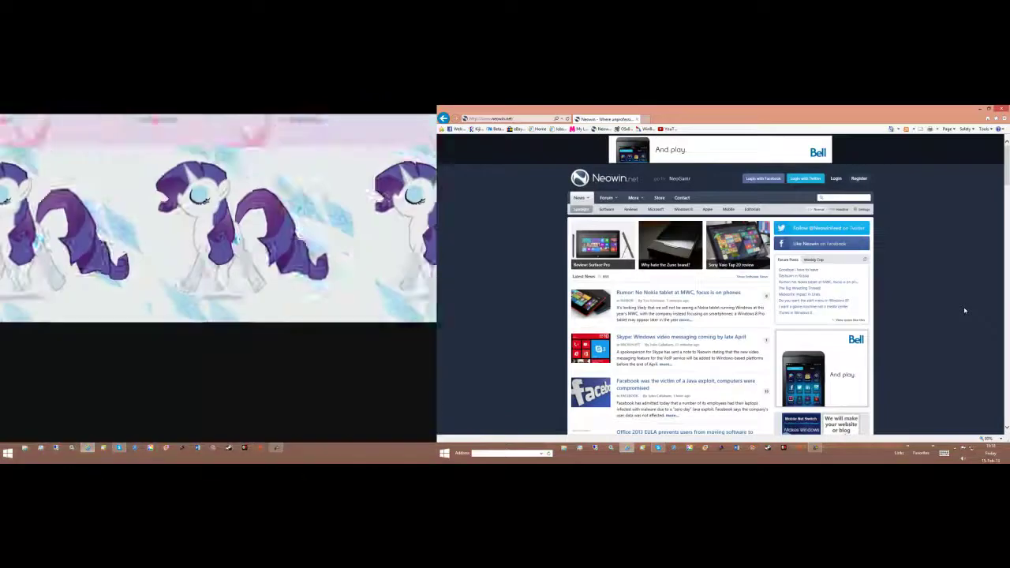
pyautogui.hotkey('ctrl', '-')
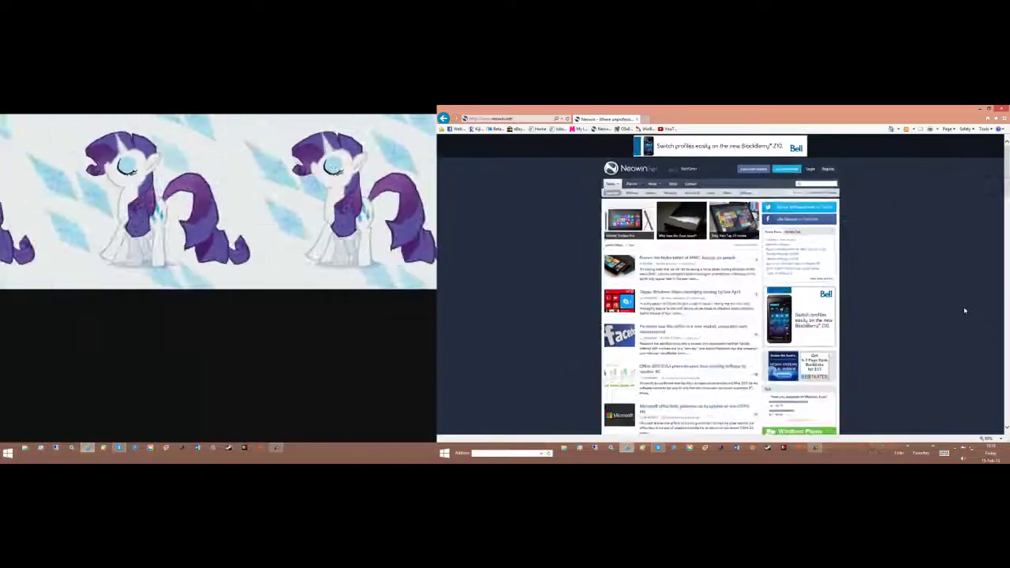
pyautogui.hotkey('ctrl', '+')
pyautogui.hotkey('ctrl', '+')
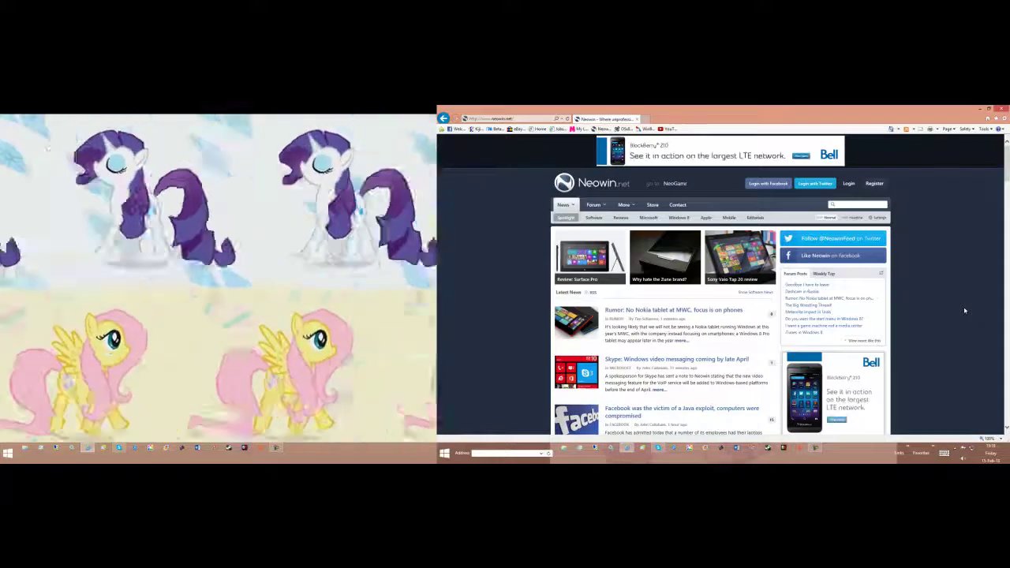
pyautogui.scroll(-10, 964, 310)
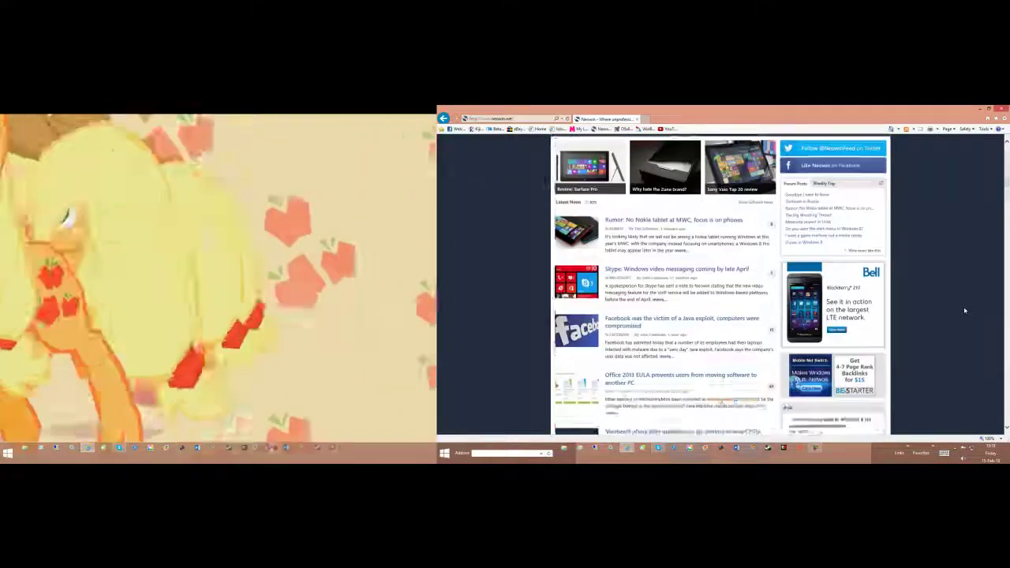
pyautogui.scroll(-1, 964, 310)
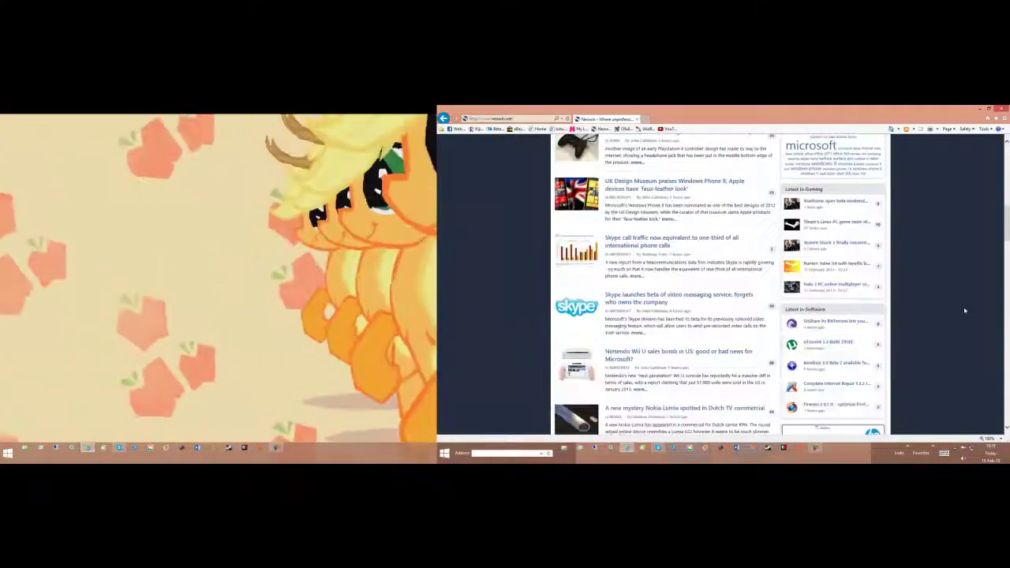
pyautogui.scroll(3, 964, 310)
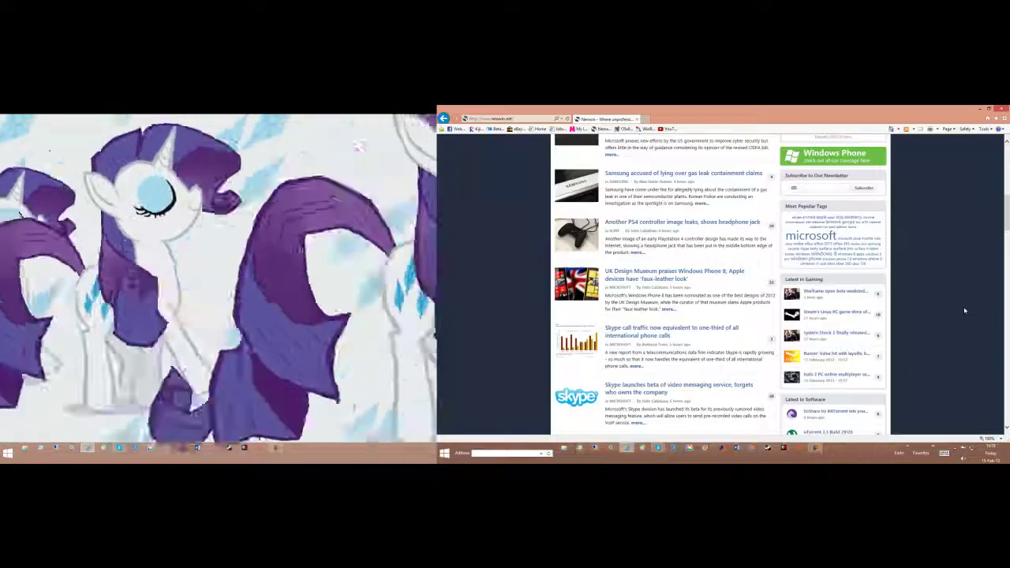
# Step: Return from Start to the desktop, minimize Internet Explorer, and dismiss the desktop context menu
pyautogui.press('super')
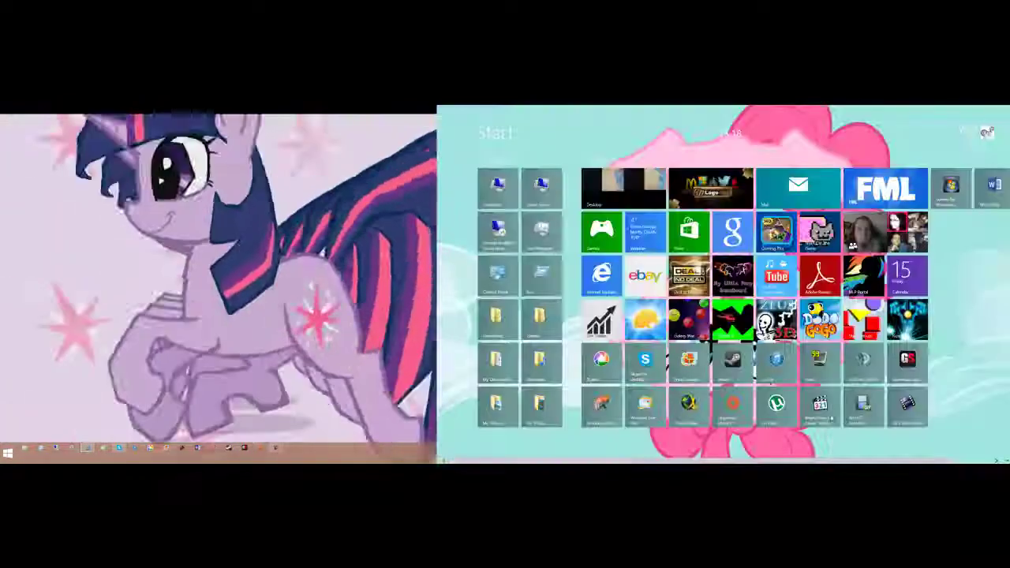
pyautogui.scroll(-1, 762, 451)
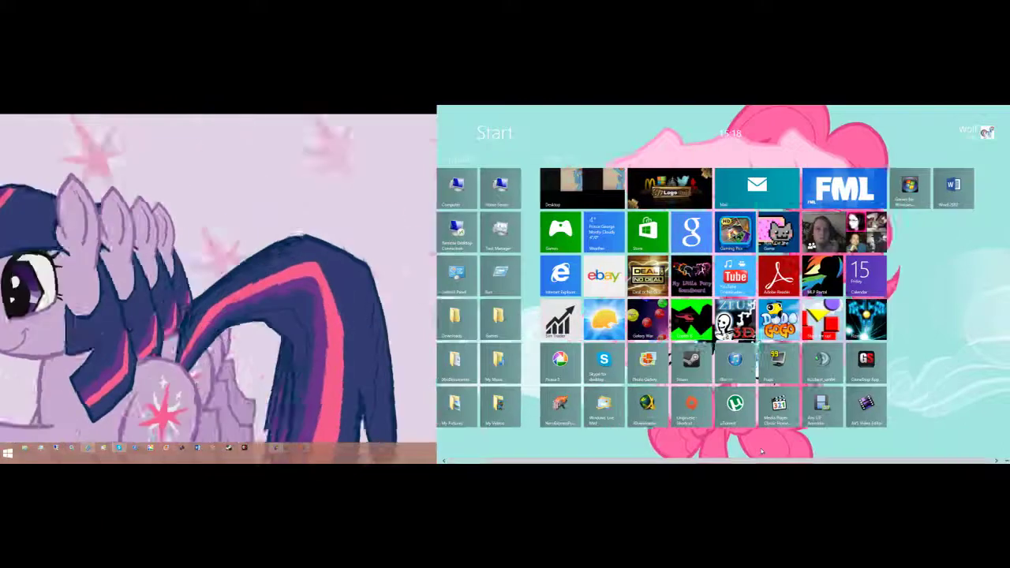
pyautogui.scroll(1, 761, 452)
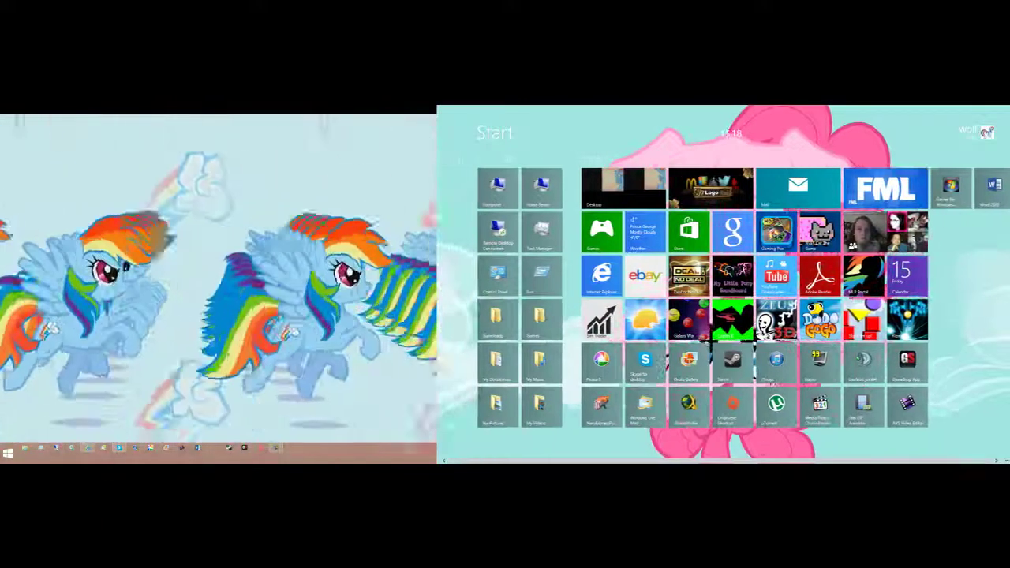
pyautogui.click(642, 185)
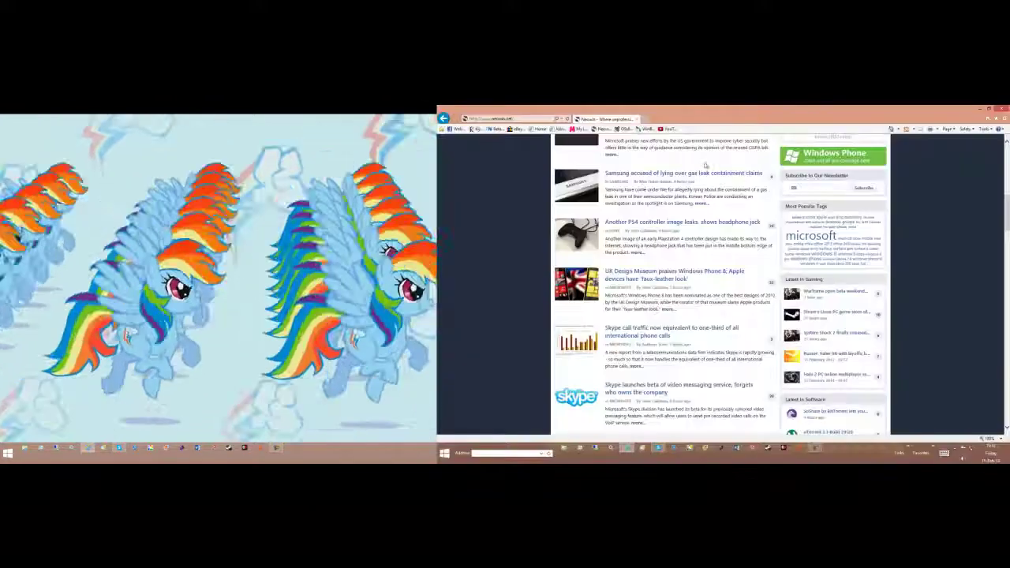
pyautogui.click(979, 112)
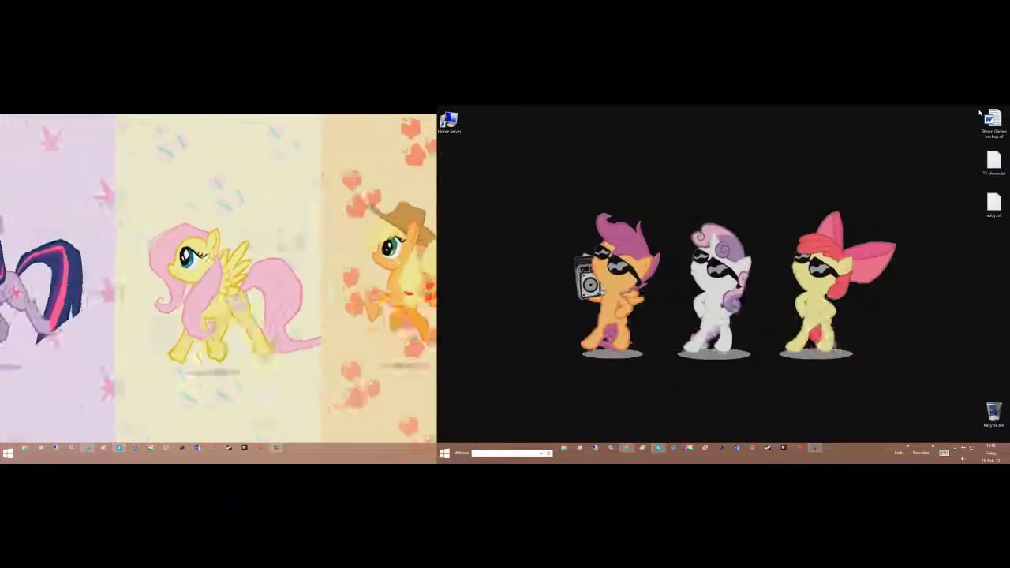
pyautogui.rightClick(763, 183)
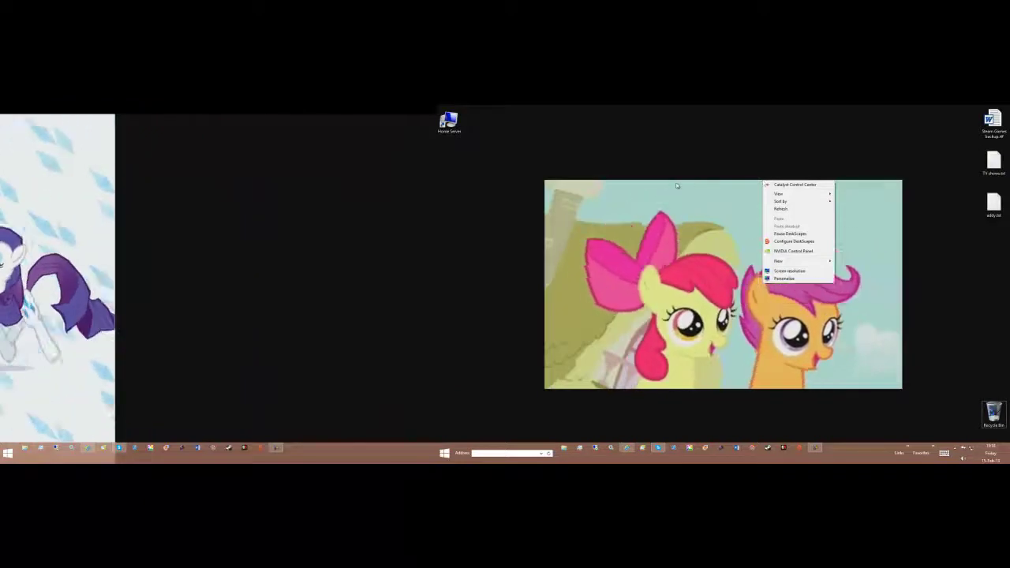
pyautogui.click(677, 186)
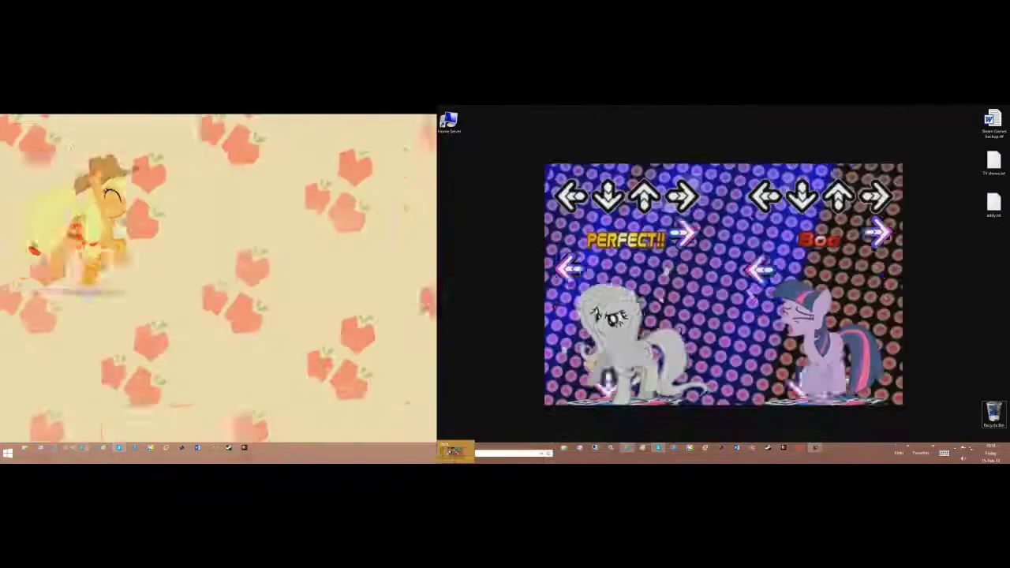
# Step: Show and hide the charms and clock panel twice with Win+C
pyautogui.press('super+c')
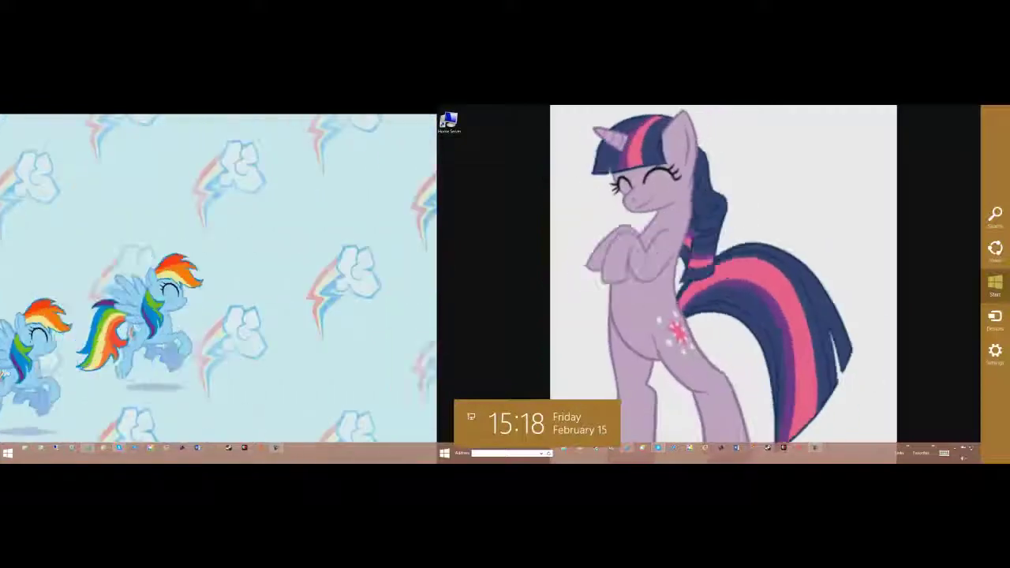
pyautogui.press('Escape')
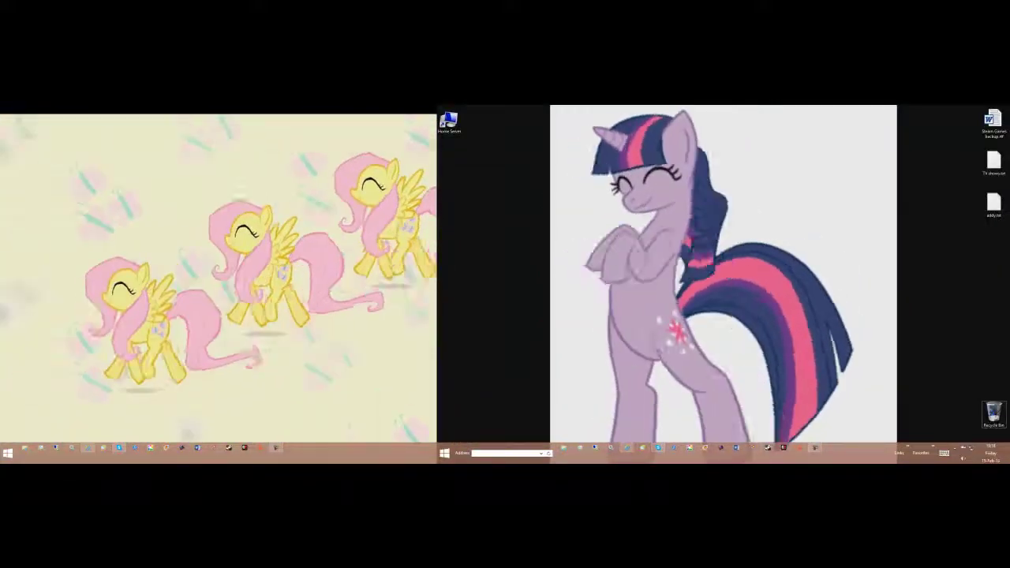
pyautogui.press('super+c')
pyautogui.press('Escape')
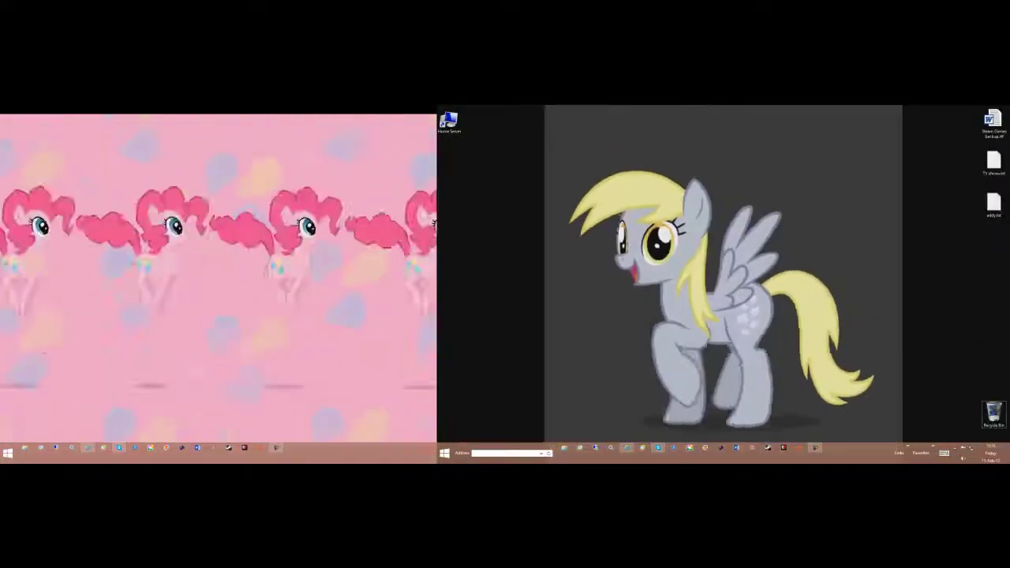
# Step: Toggle Start's semantic zoom between tile overview and full-size tiles, visit Desktop, then reopen Start
pyautogui.press('super')
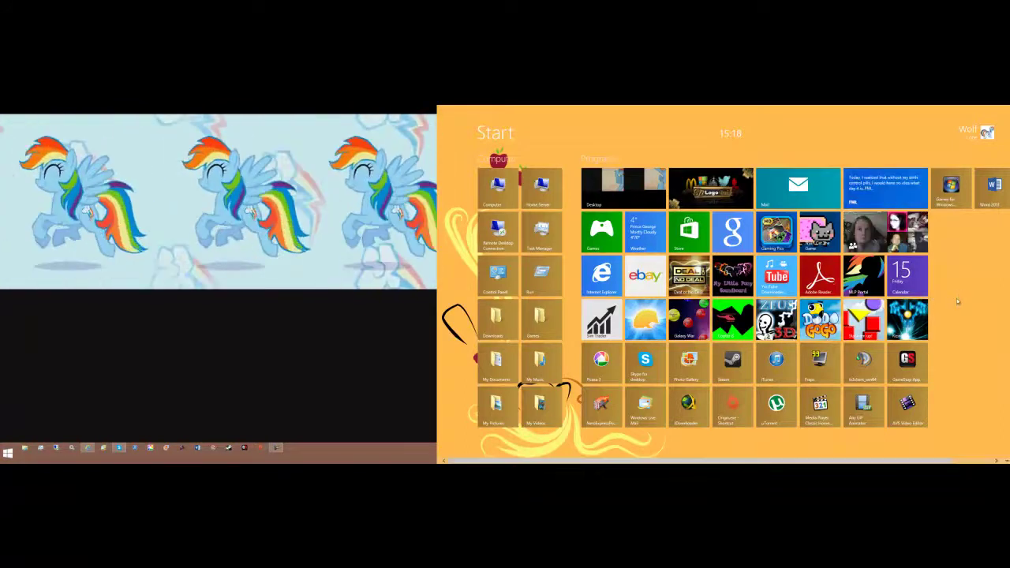
pyautogui.hotkey('ctrl', '-')
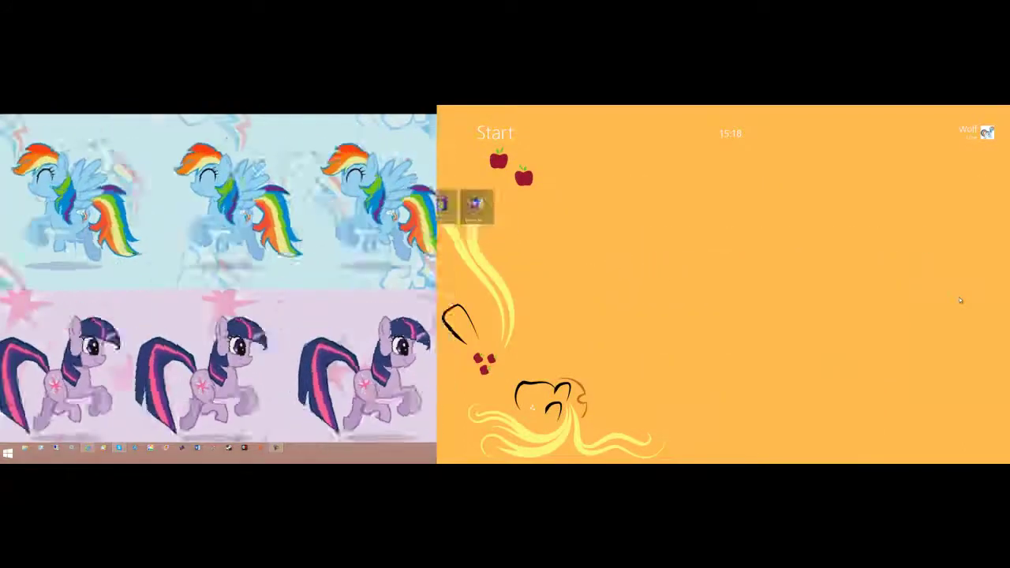
pyautogui.hotkey('ctrl', '+')
pyautogui.hotkey('ctrl', '-')
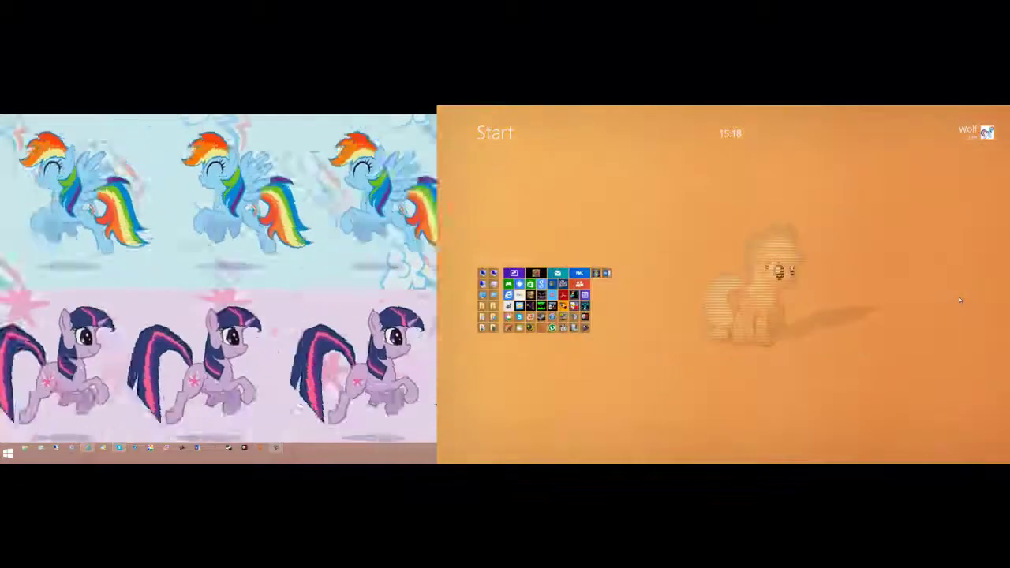
pyautogui.hotkey('ctrl', '+')
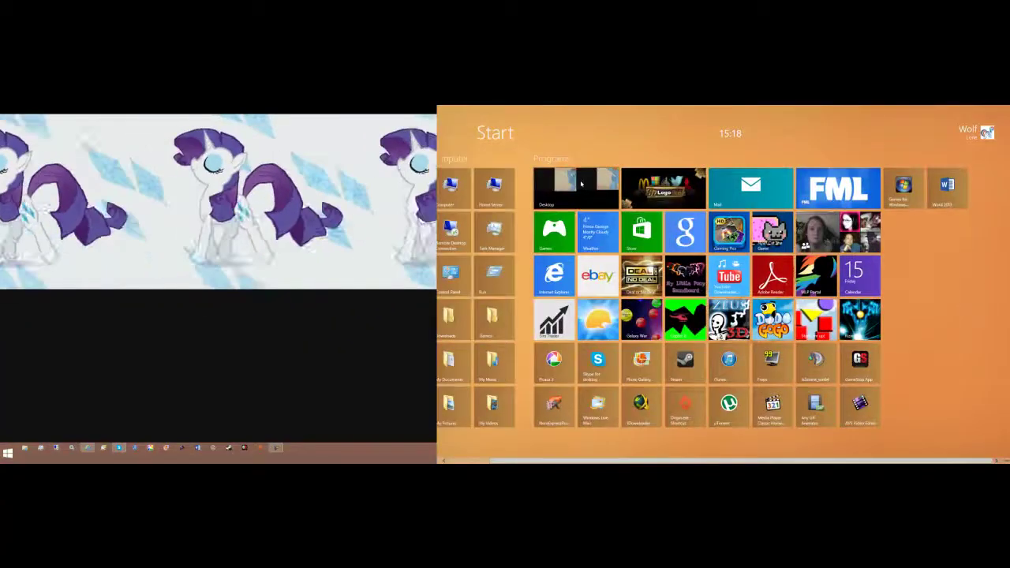
pyautogui.click(580, 183)
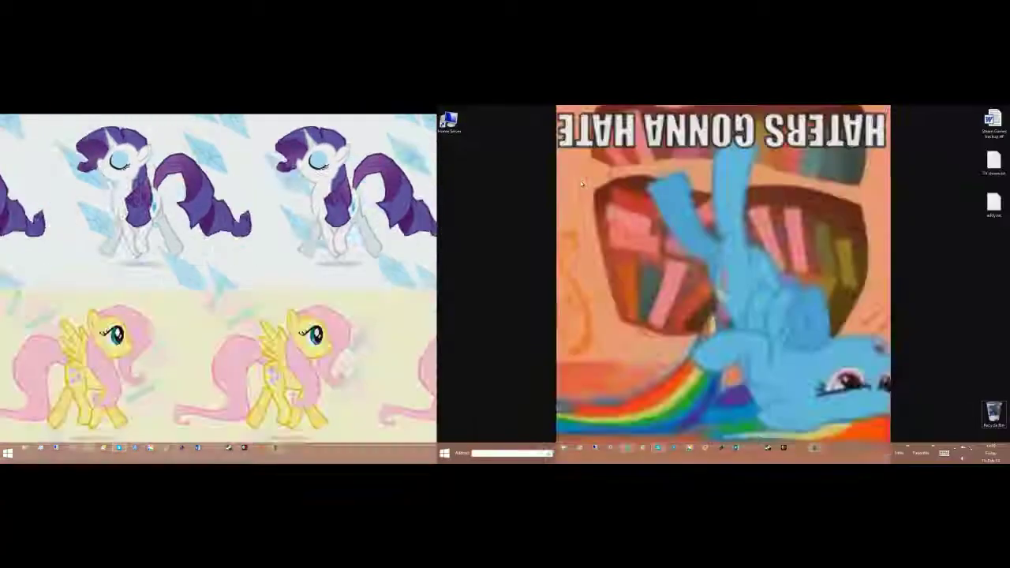
pyautogui.moveTo(1007, 237)
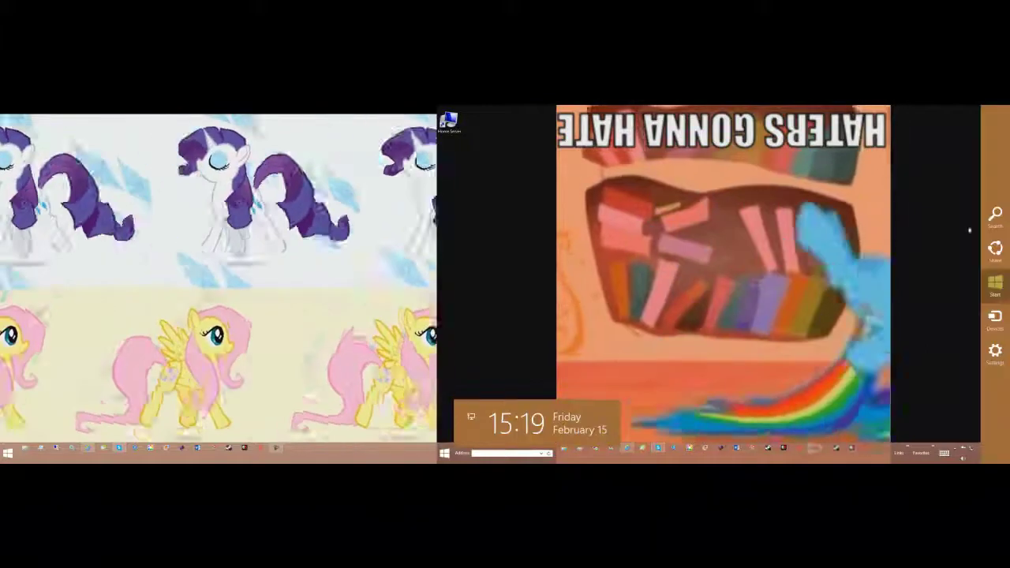
pyautogui.press('super')
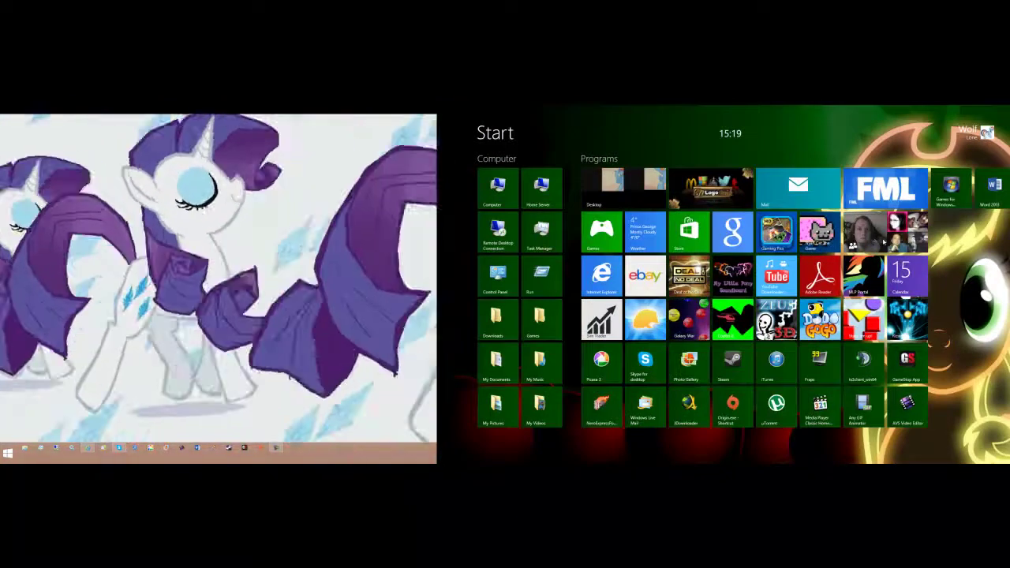
pyautogui.press('super+z')
pyautogui.press('Escape')
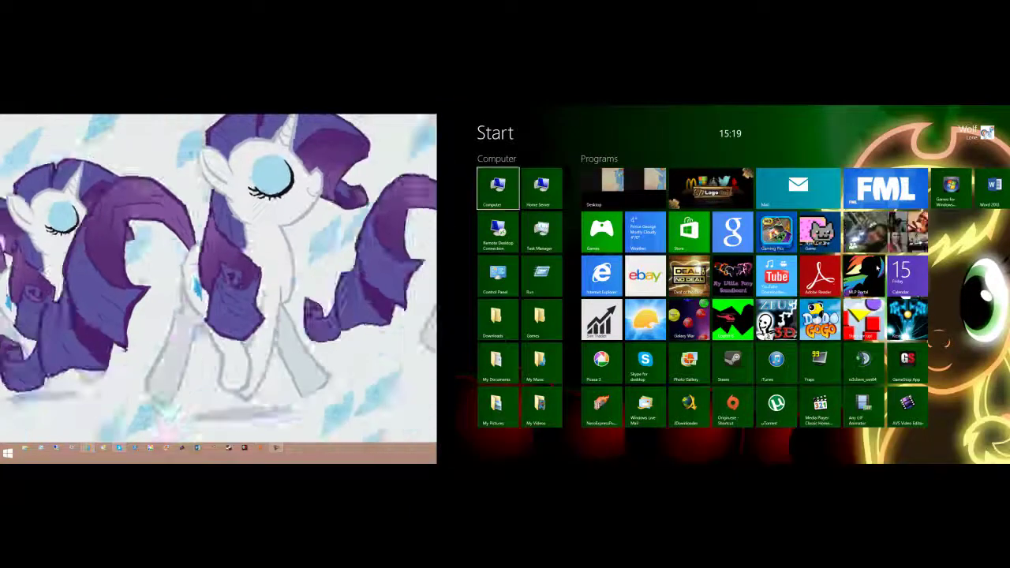
pyautogui.rightClick(836, 379)
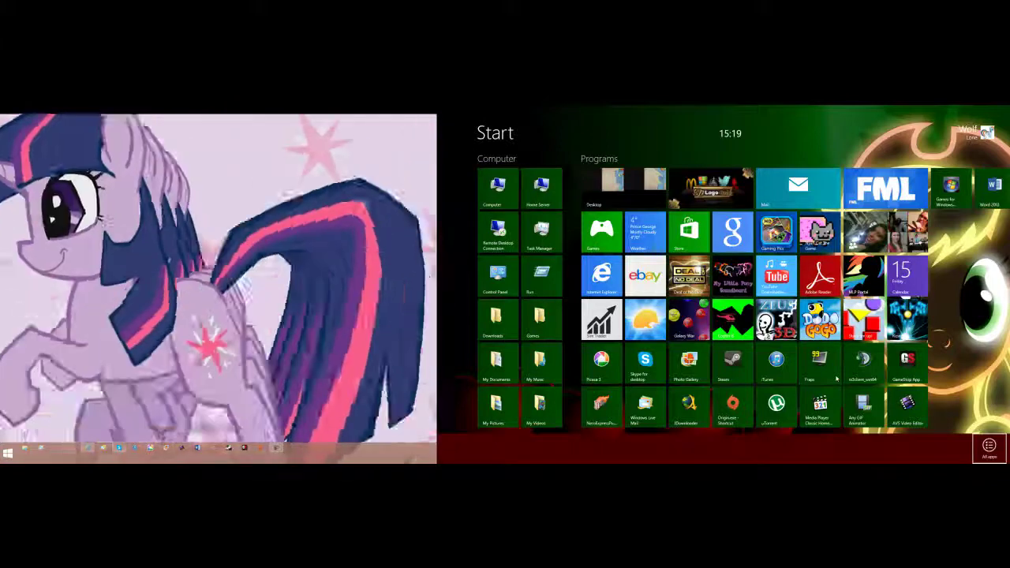
pyautogui.press('super')
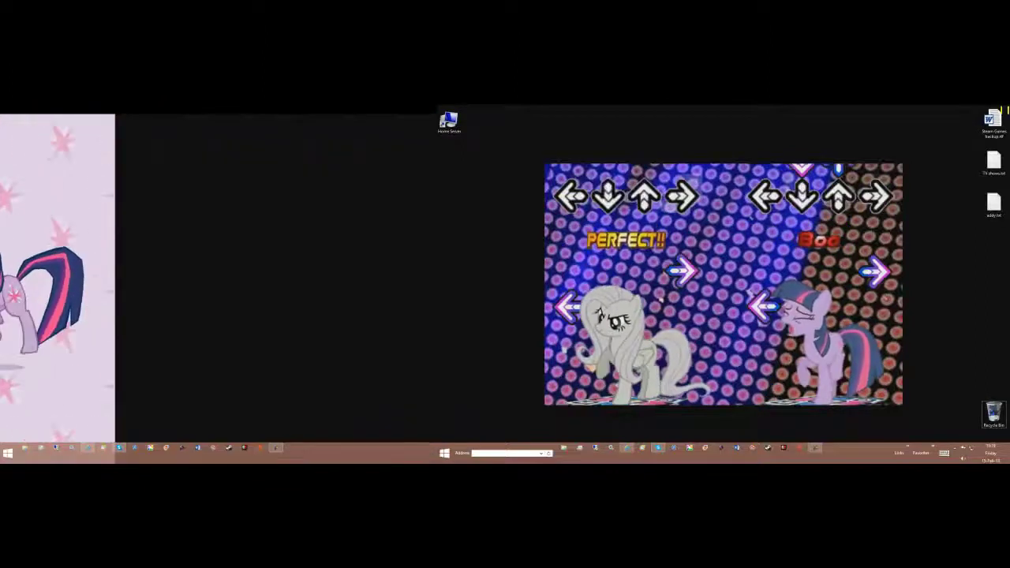
pyautogui.press('super')
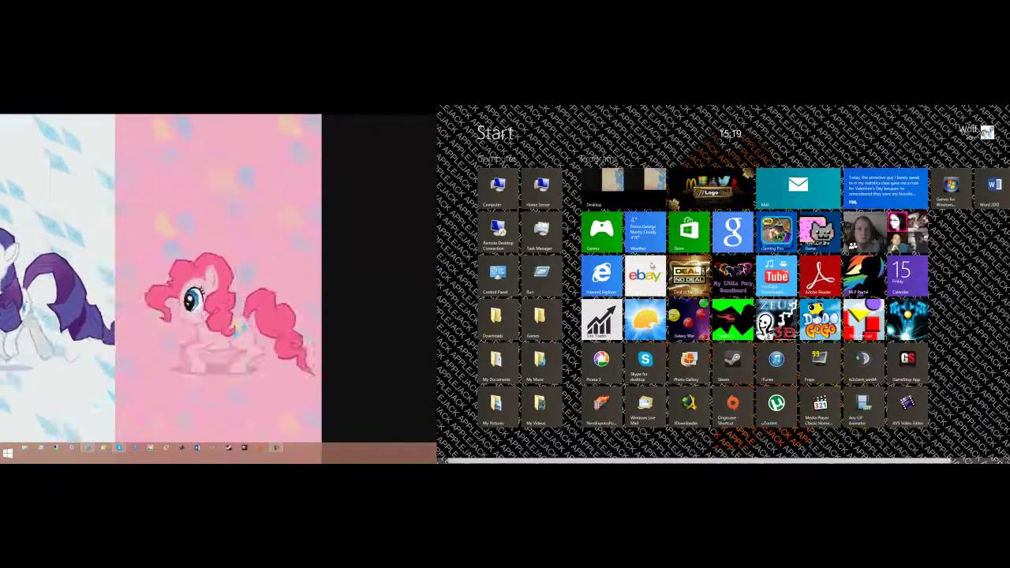
# Step: Open Mail from Start, then switch to the desktop and back to Mail via Win+Tab
pyautogui.click(807, 201)
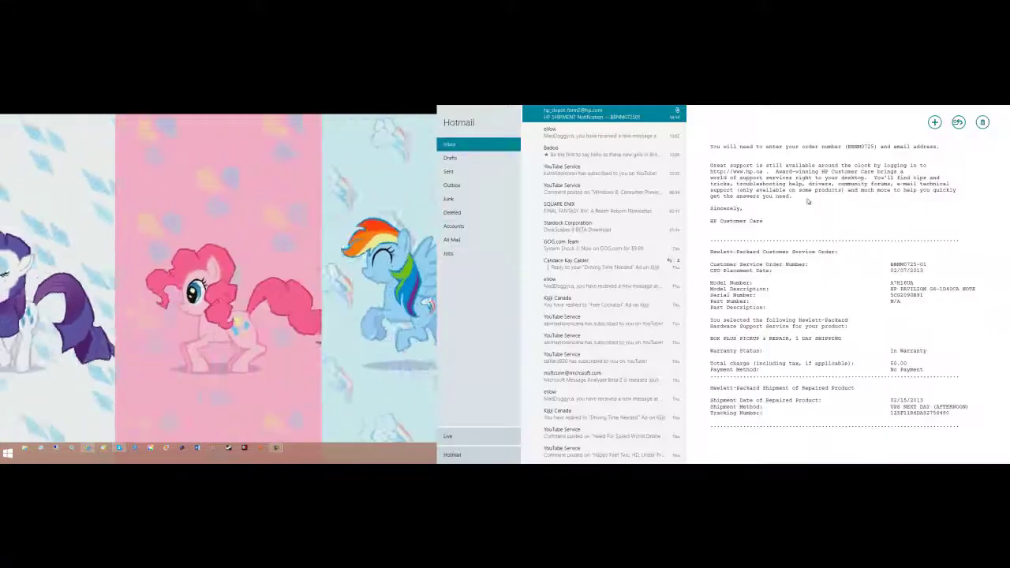
pyautogui.press('super+Tab')
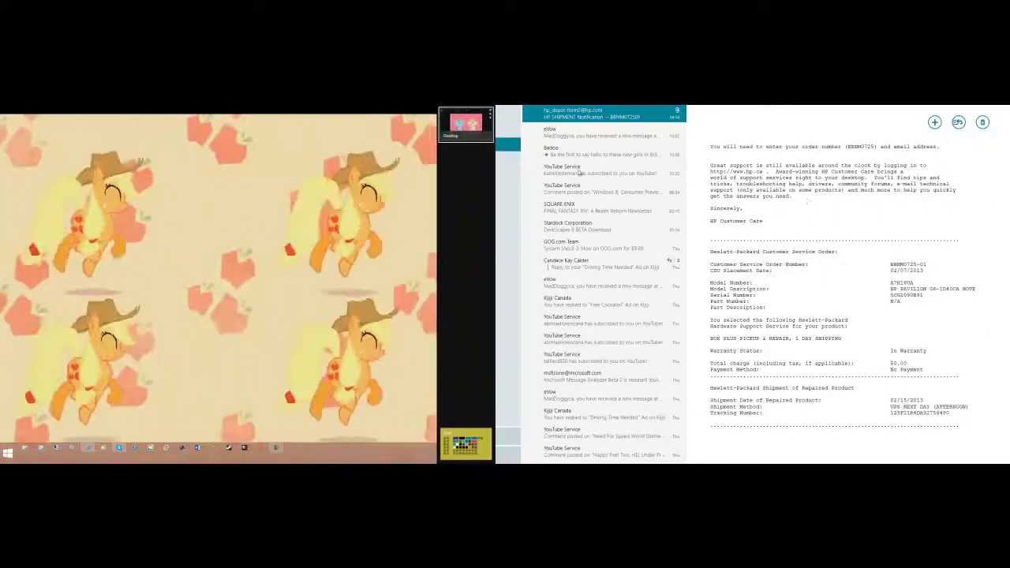
pyautogui.click(466, 123)
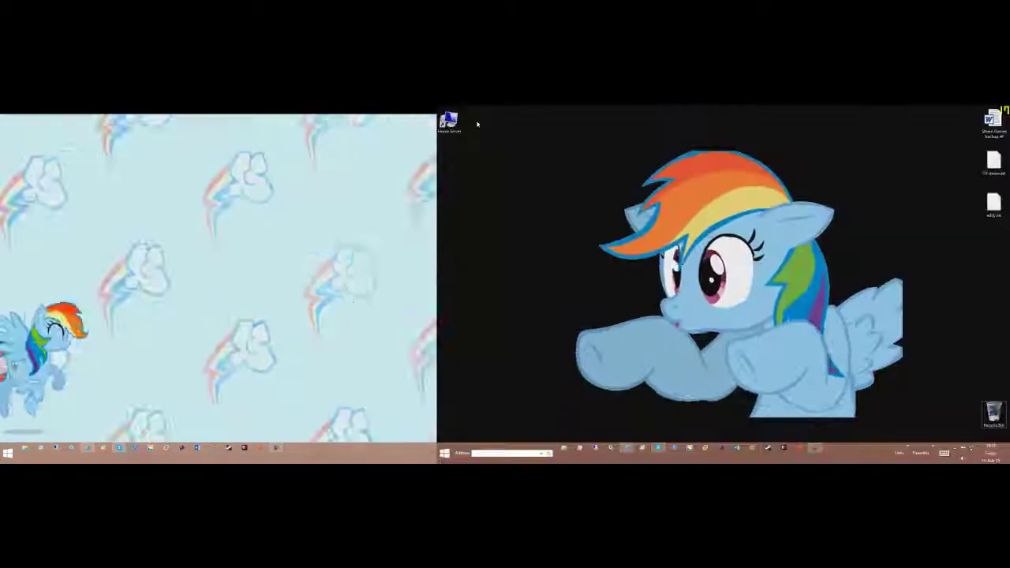
pyautogui.moveTo(438, 108)
pyautogui.click(465, 123)
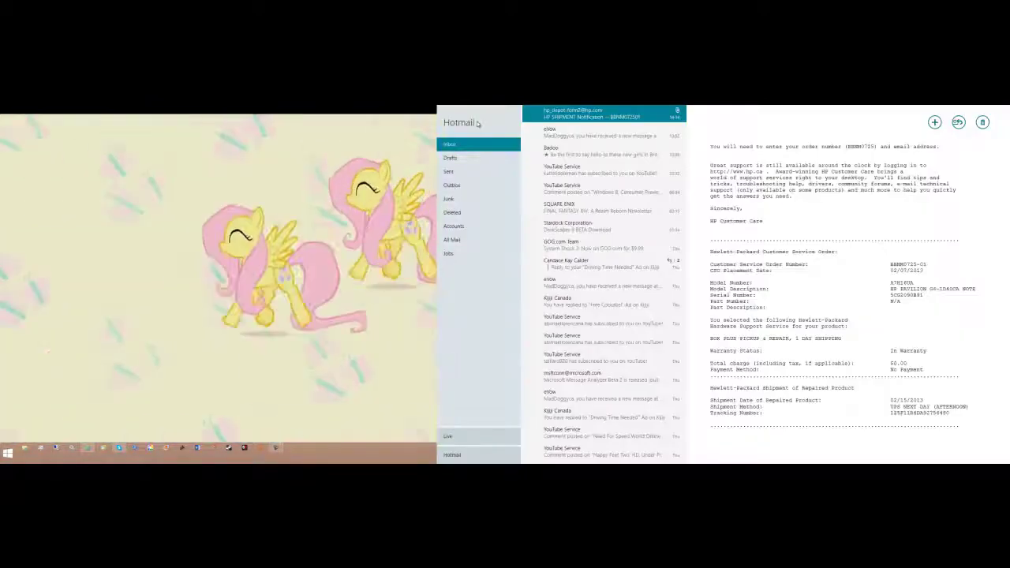
pyautogui.moveTo(438, 108)
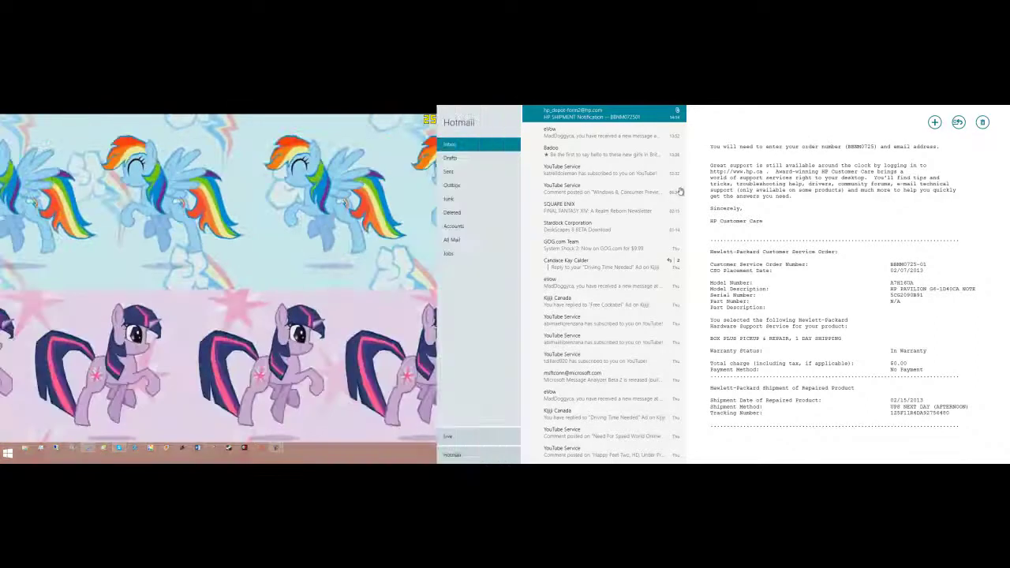
# Step: Drag app thumbnails out of the top-left switcher to snap an app beside Mail
pyautogui.moveTo(437, 109); pyautogui.dragTo(488, 279)
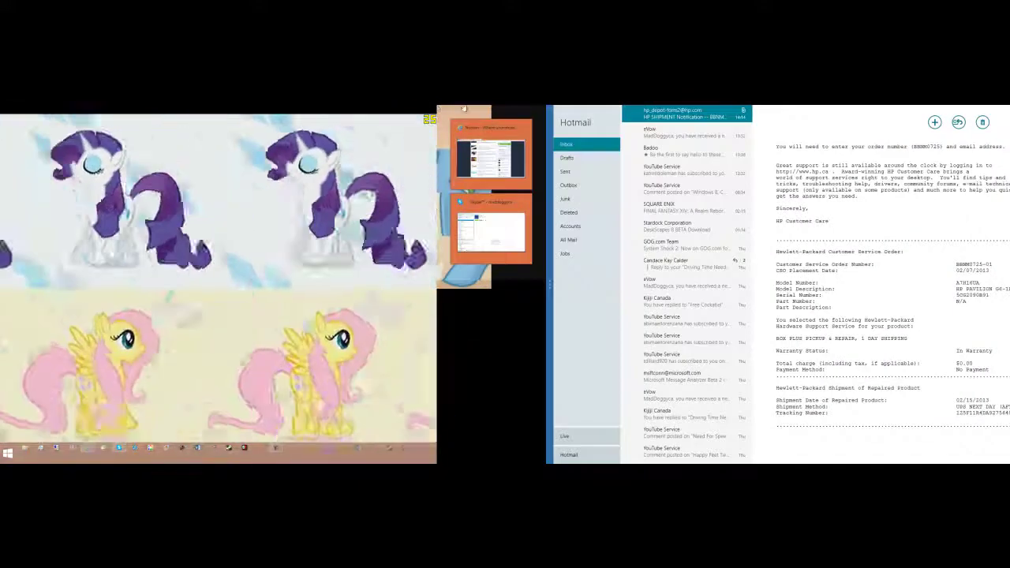
pyautogui.moveTo(464, 109); pyautogui.dragTo(568, 126)
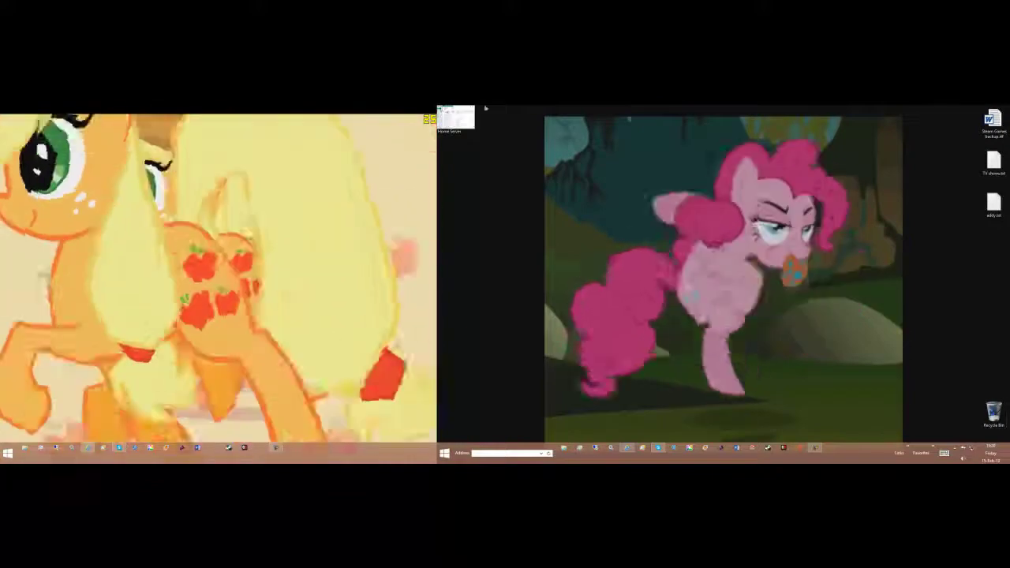
pyautogui.click(457, 118)
# Step: Go through the Start screen and reopen Mail snapped beside the desktop
pyautogui.press('super')
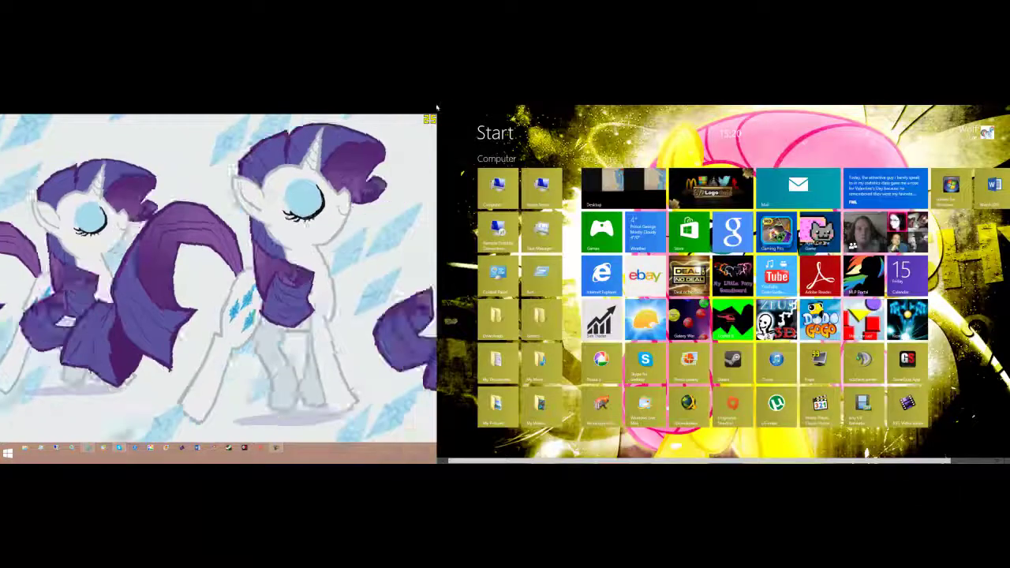
pyautogui.click(457, 117)
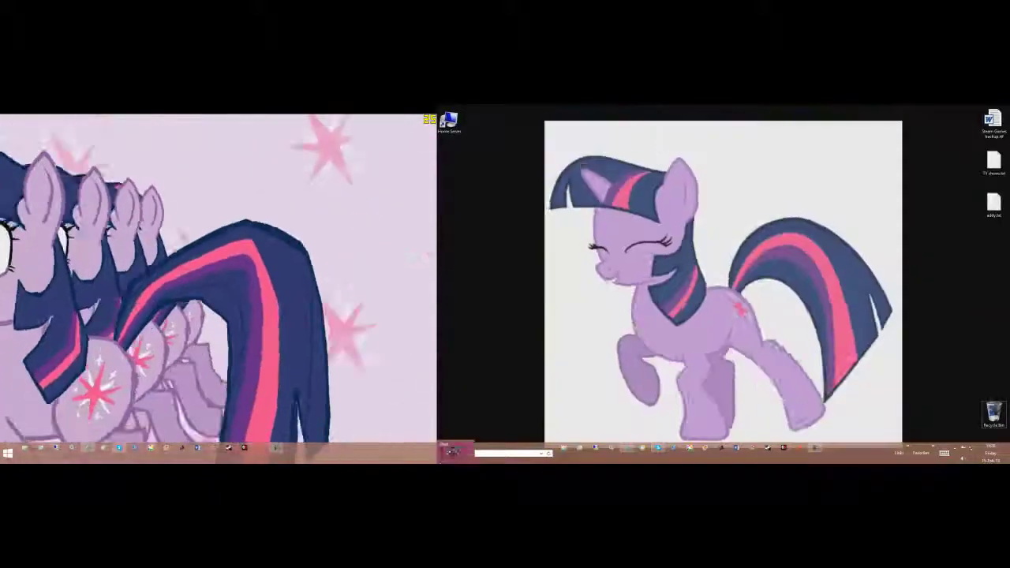
pyautogui.press('super')
pyautogui.click(786, 206)
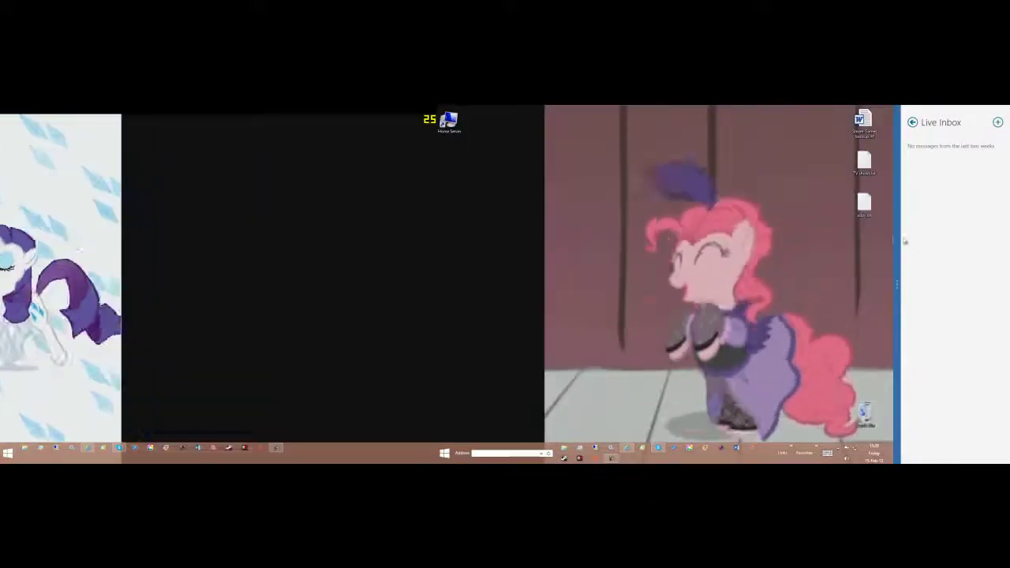
# Step: Close the snapped Mail strip and switch between full-screen Mail and the desktop
pyautogui.click(1003, 108)
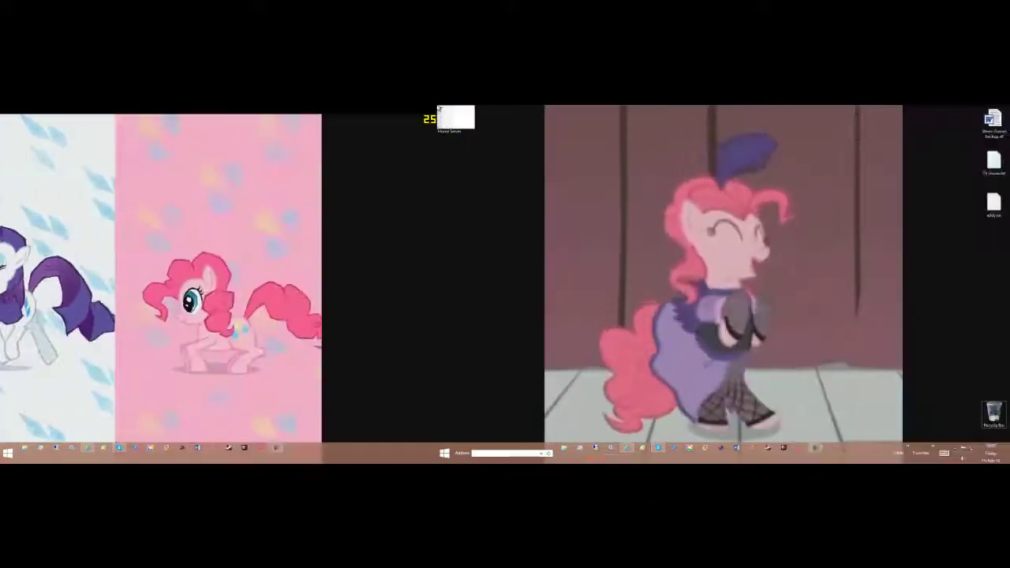
pyautogui.click(440, 108)
pyautogui.click(472, 115)
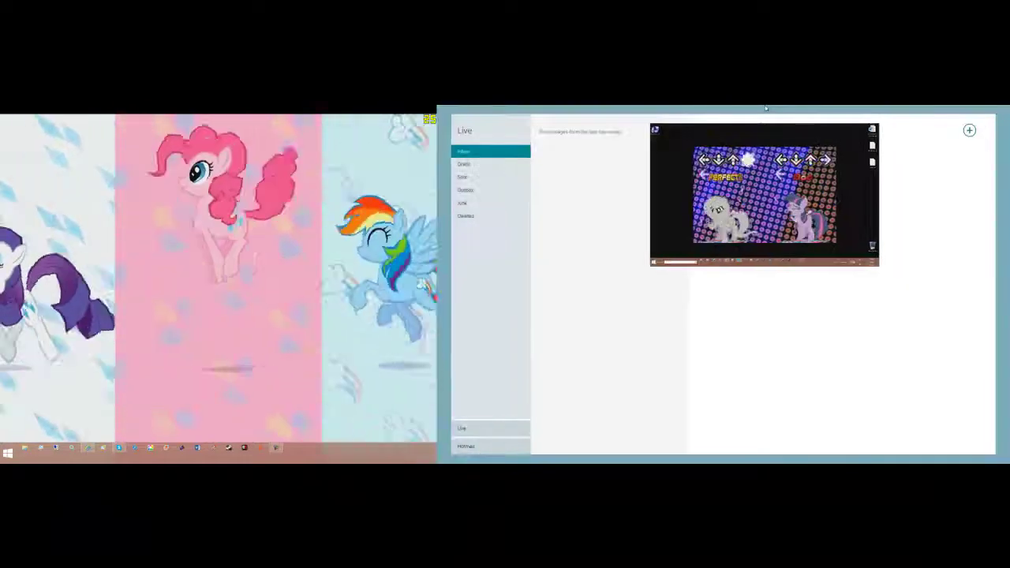
pyautogui.moveTo(437, 108)
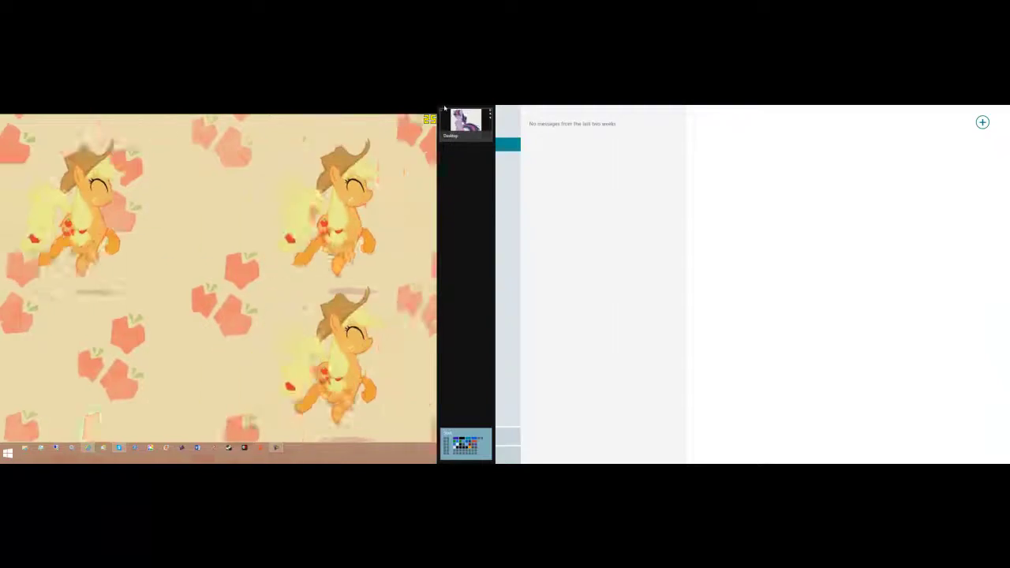
pyautogui.click(465, 120)
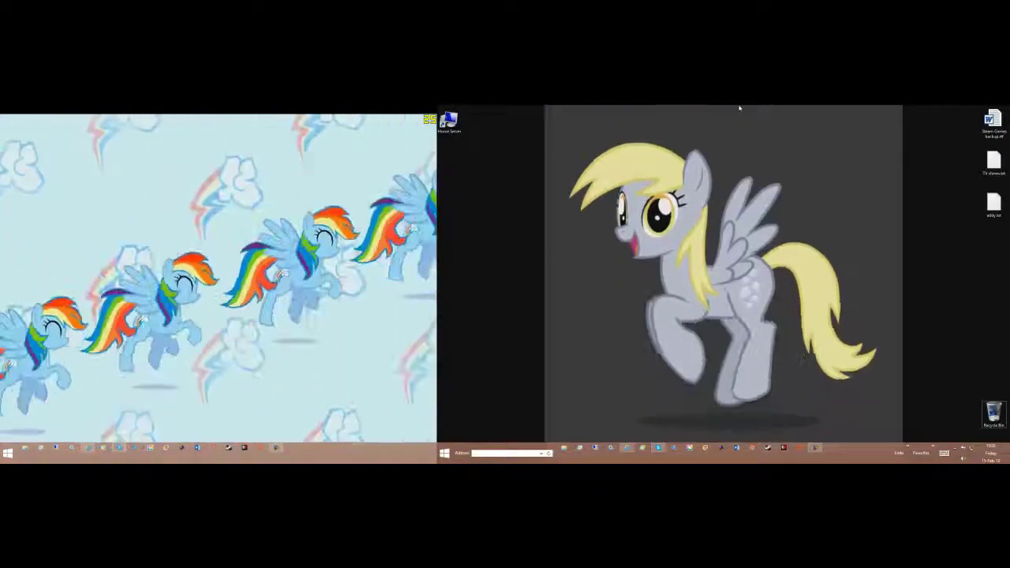
# Step: Rearrange apps across monitors so Mail fills the left monitor and the desktop the right
pyautogui.moveTo(733, 109); pyautogui.dragTo(489, 197)
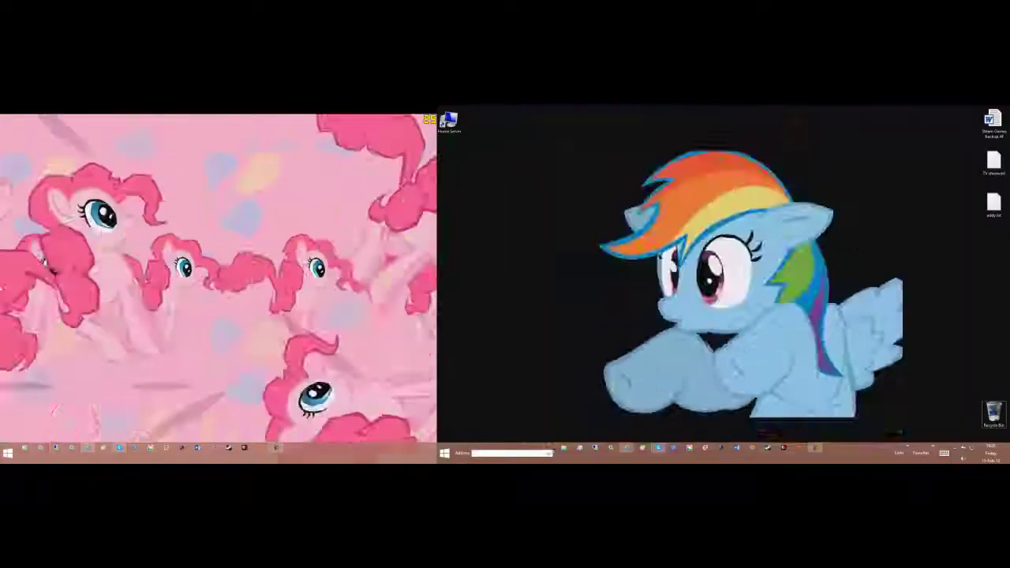
pyautogui.moveTo(1, 379)
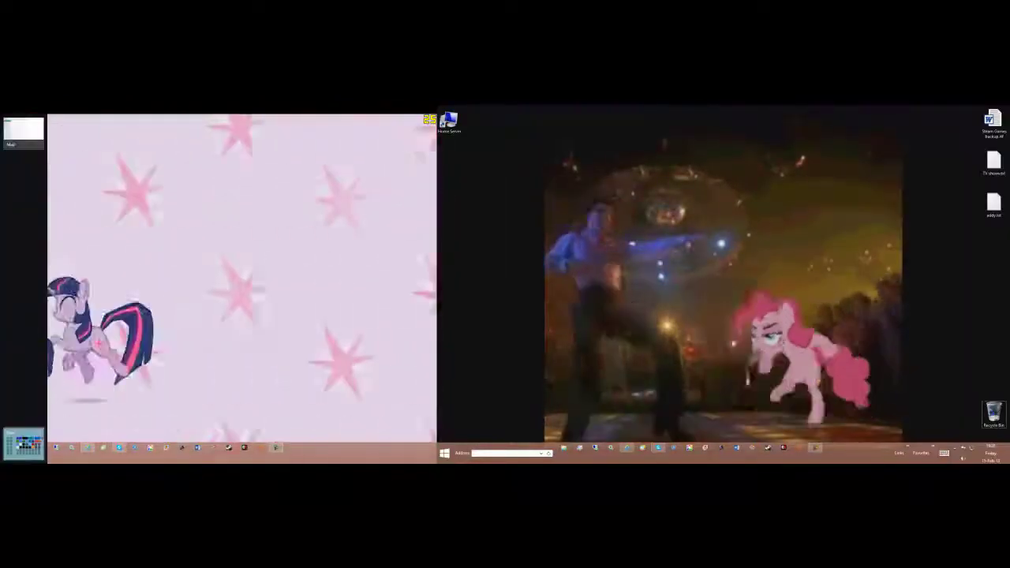
pyautogui.press('super')
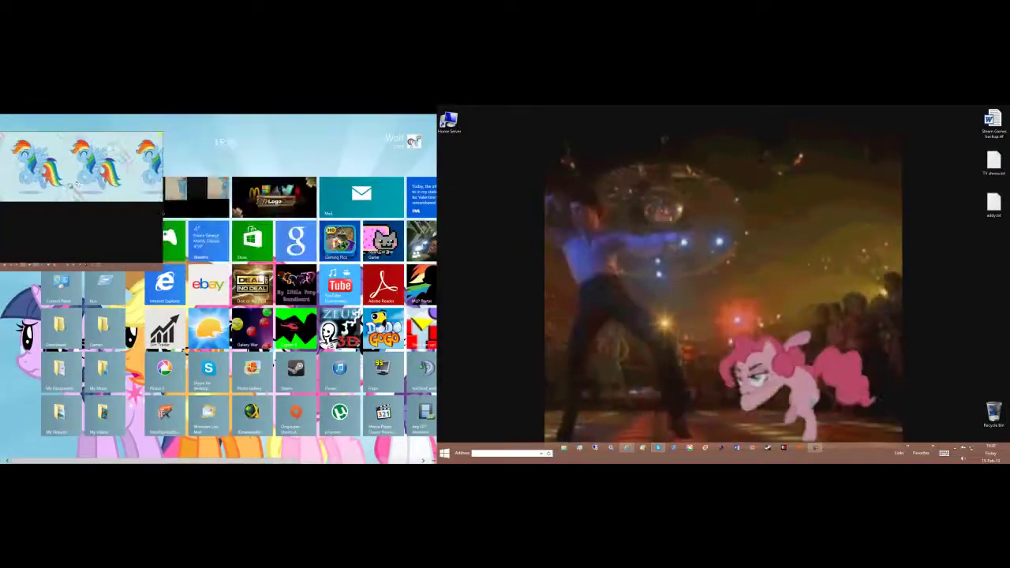
pyautogui.moveTo(1, 215)
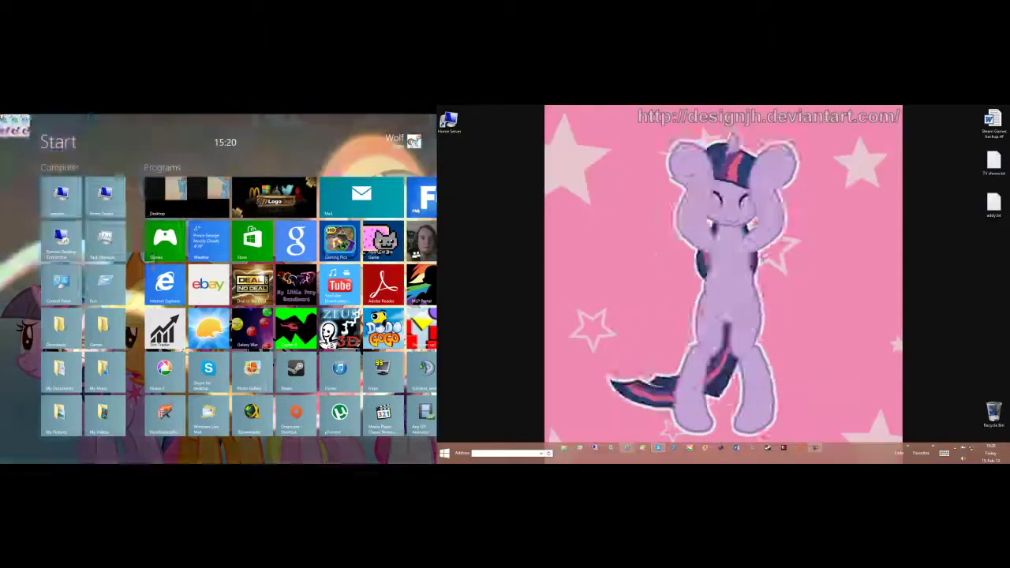
pyautogui.moveTo(12, 124); pyautogui.dragTo(91, 119)
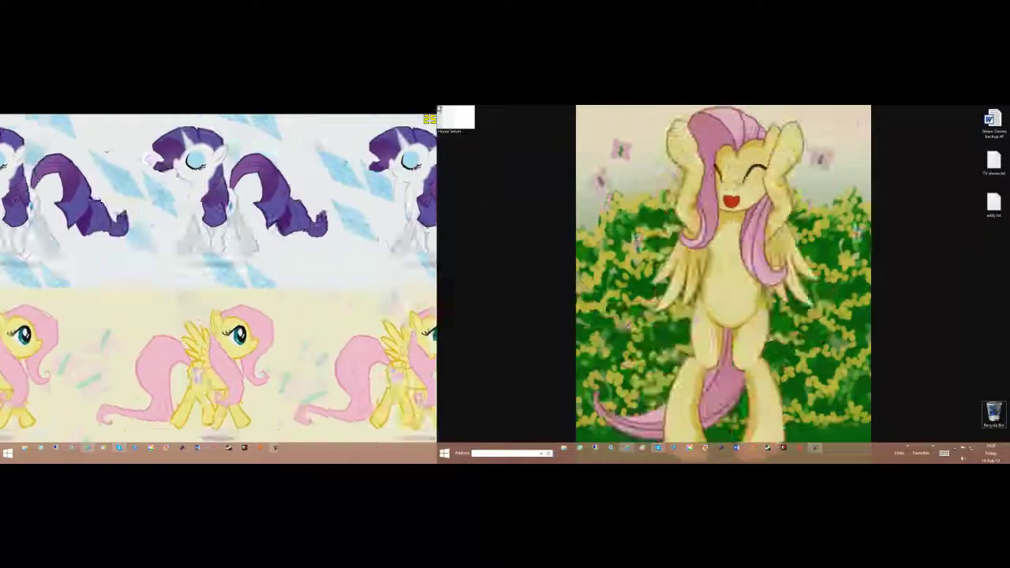
pyautogui.moveTo(439, 108)
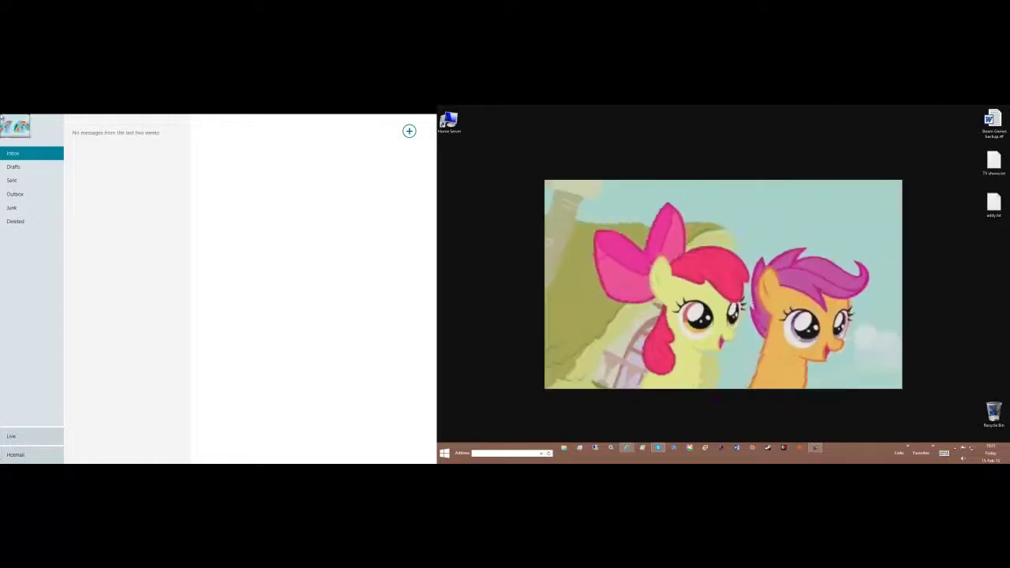
# Step: Move the Mail app onto the right monitor, then open Start there and return to the desktop
pyautogui.moveTo(3, 119)
pyautogui.mouseDown()
pyautogui.moveTo(151, 135)
pyautogui.moveTo(2, 117)
pyautogui.mouseUp()
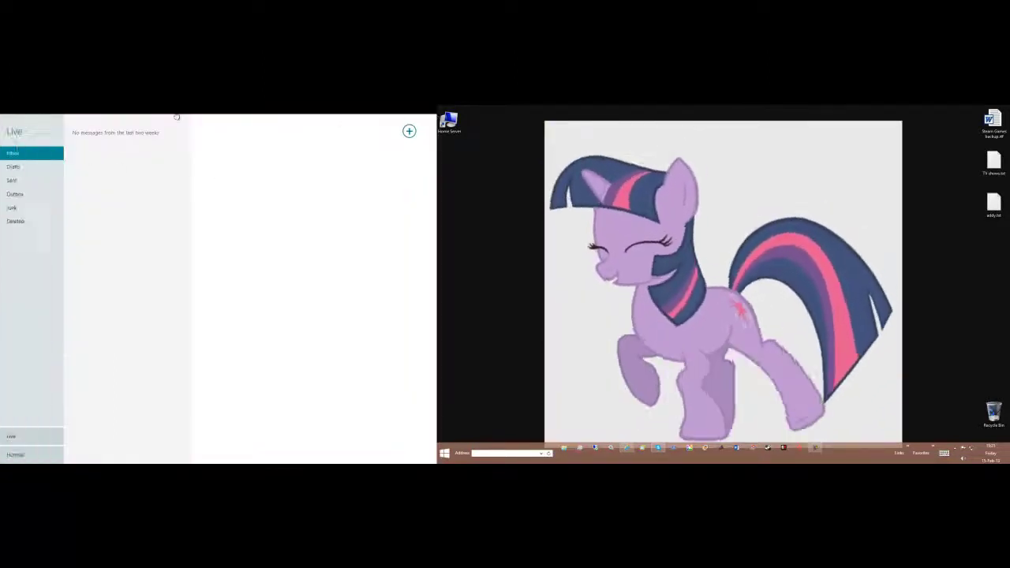
pyautogui.moveTo(177, 116); pyautogui.dragTo(774, 219)
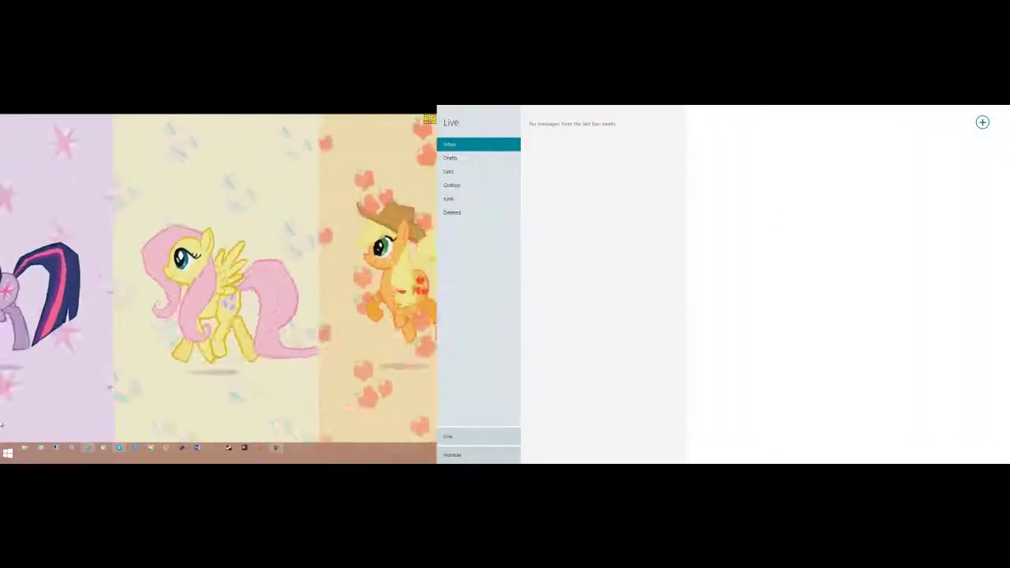
pyautogui.press('super')
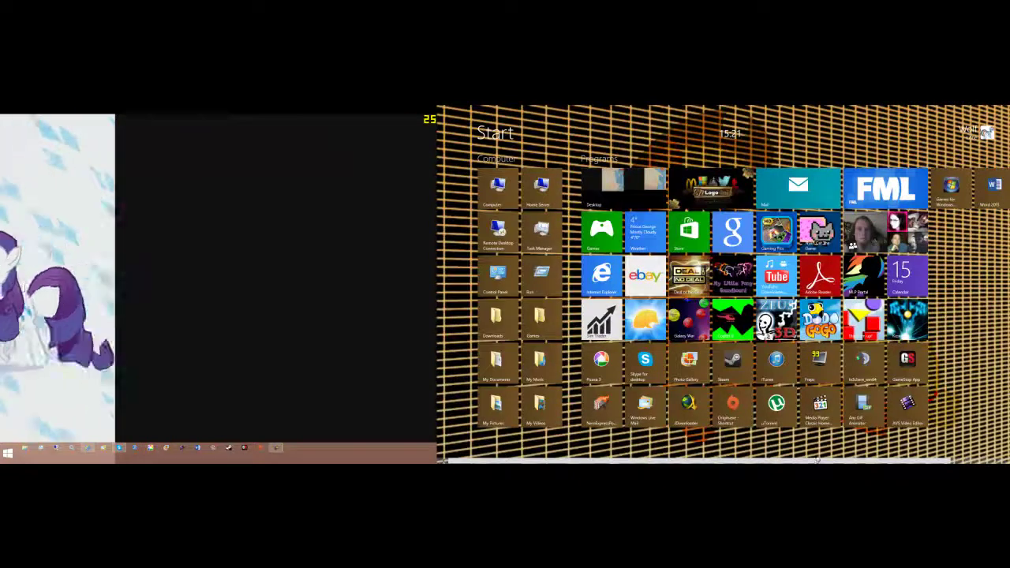
pyautogui.click(615, 208)
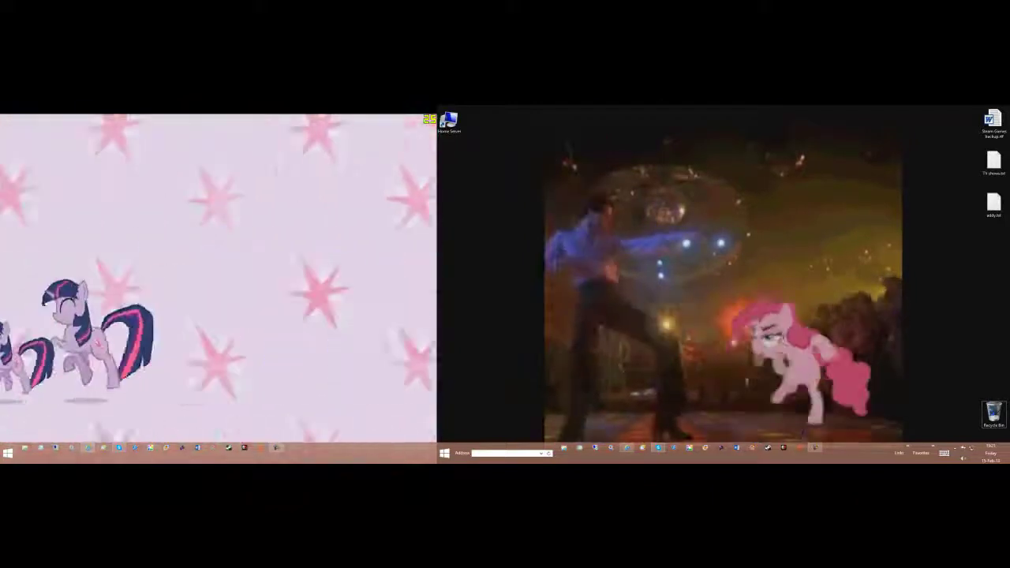
# Step: Bring up the charms with the current date and time, then dismiss them
pyautogui.press('super+c')
pyautogui.press('Escape')
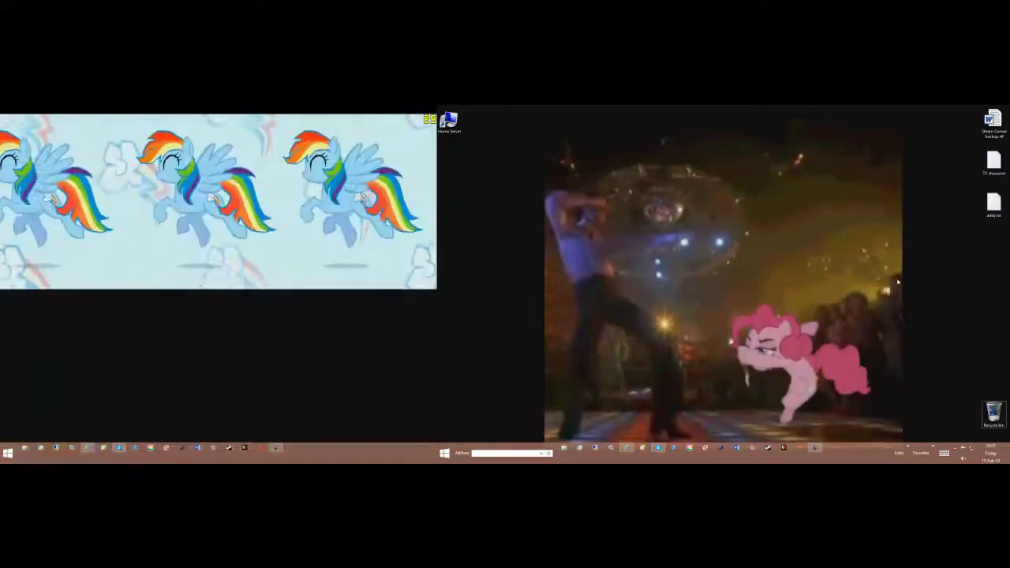